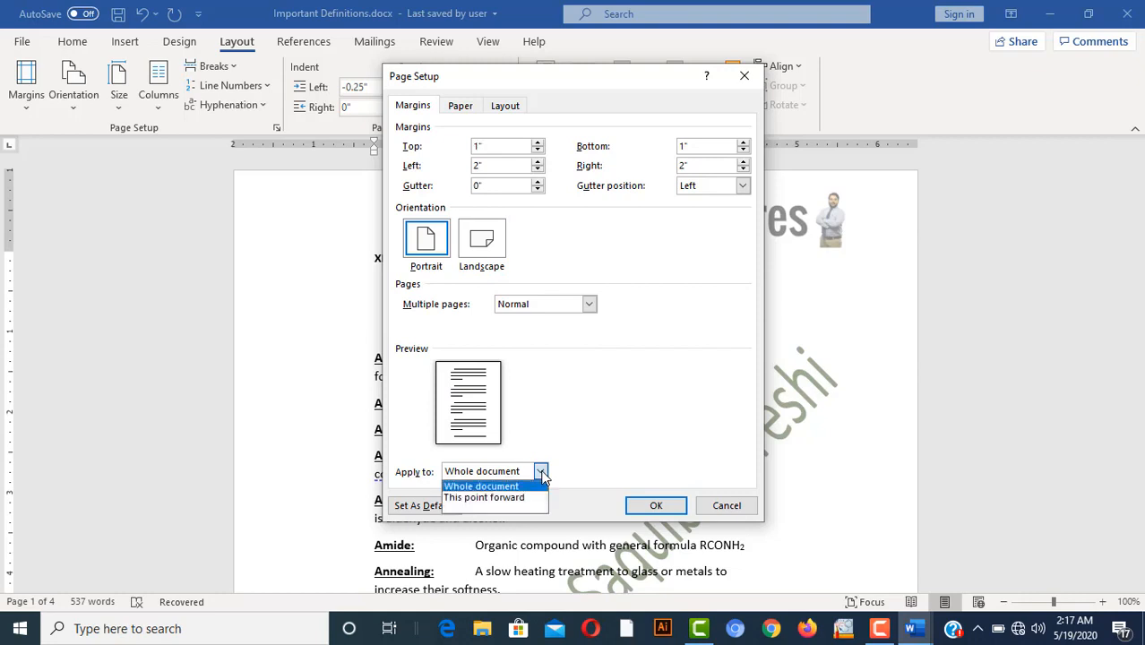
# Apply the page setup with its current margins to the whole document
pyautogui.click(606, 436)
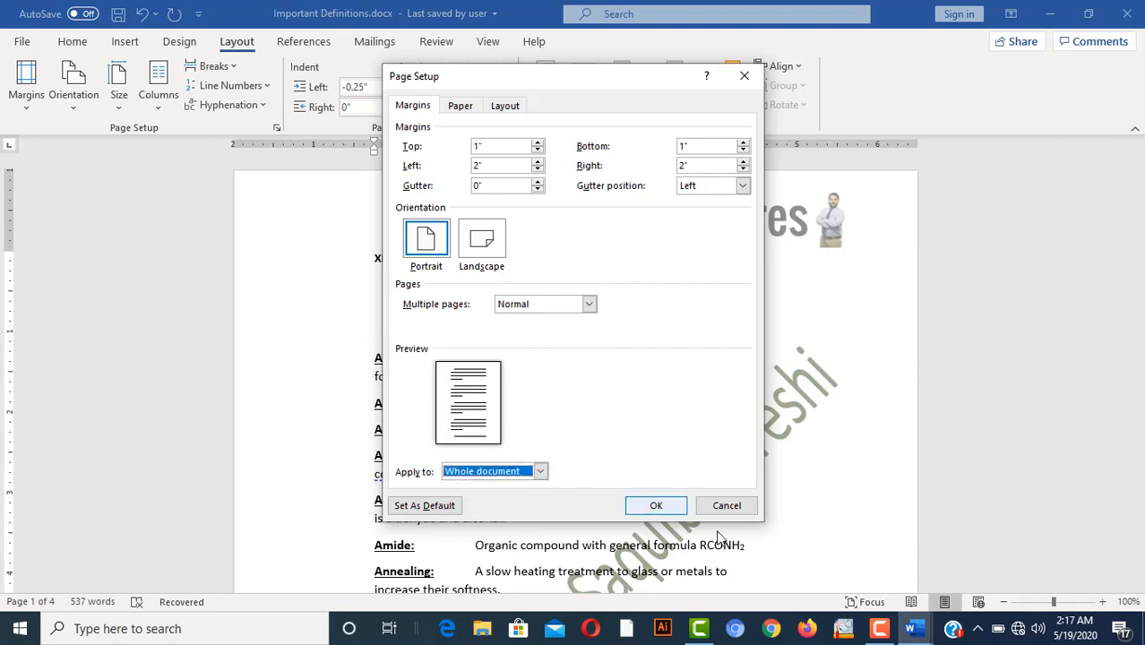
pyautogui.click(656, 506)
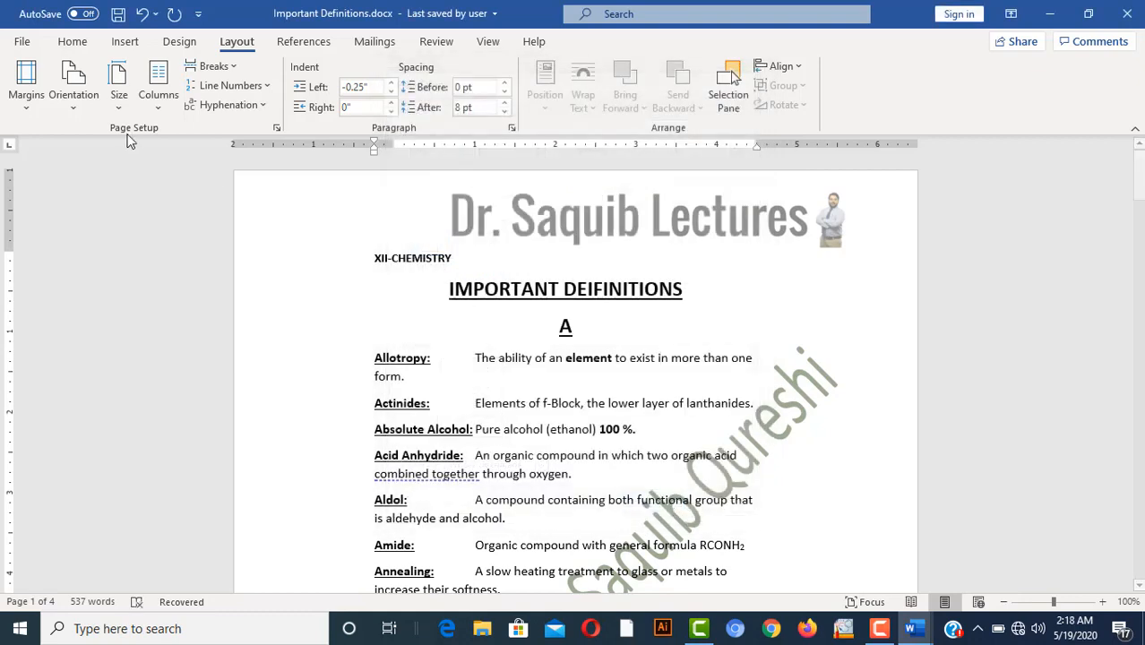
# Switch the document's page orientation to landscape
pyautogui.click(83, 107)
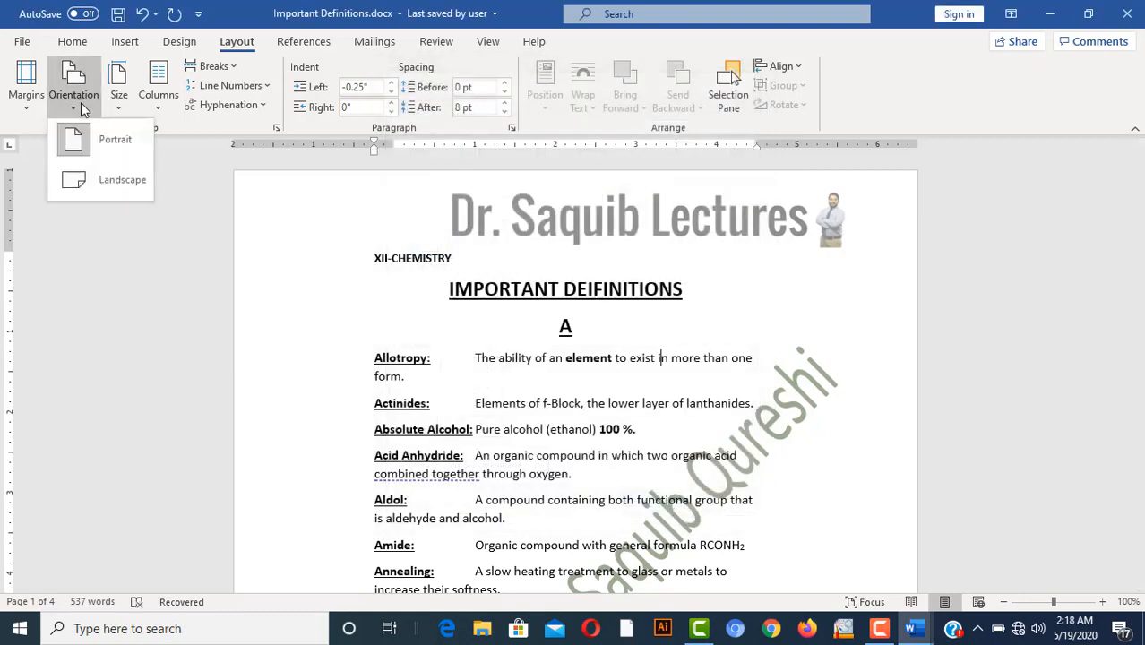
pyautogui.click(110, 180)
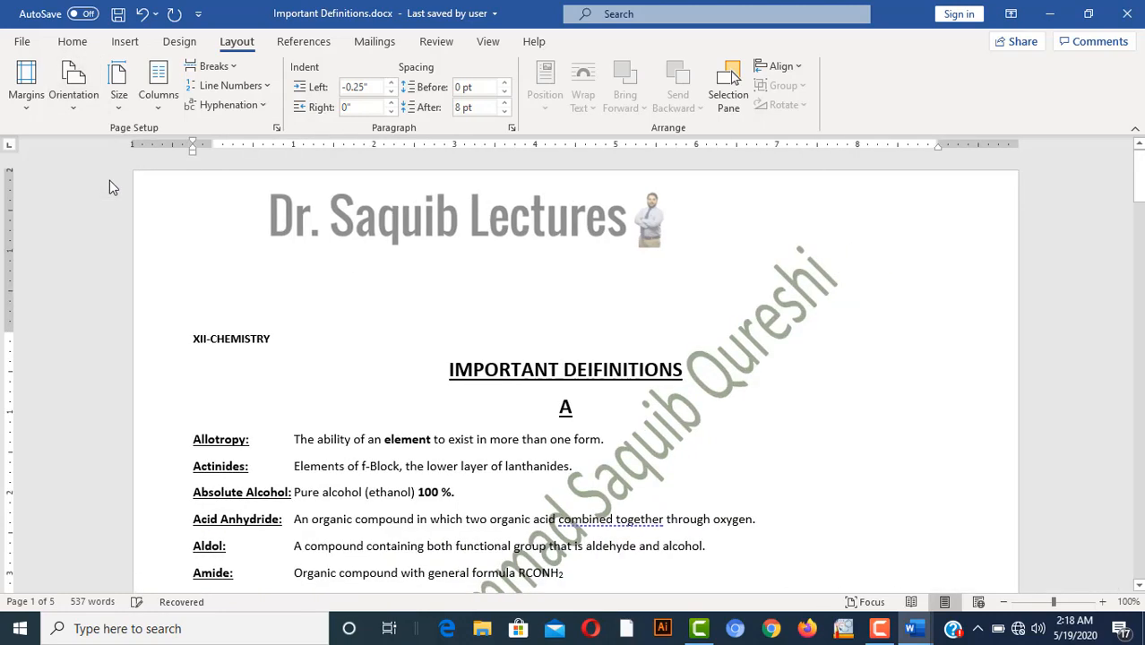
pyautogui.click(1003, 602)
pyautogui.click(1004, 603)
pyautogui.click(1005, 604)
pyautogui.click(1004, 604)
pyautogui.click(1005, 604)
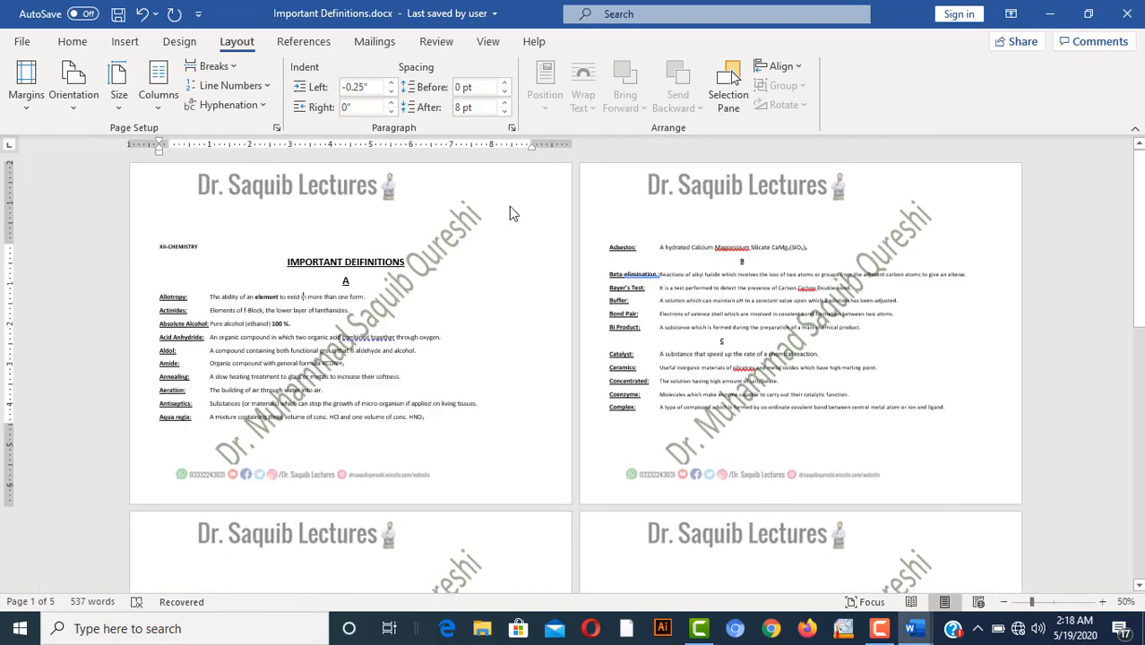
# Compare the page orientations by switching to portrait, back to landscape, and finally to portrait
pyautogui.click(75, 82)
pyautogui.click(98, 143)
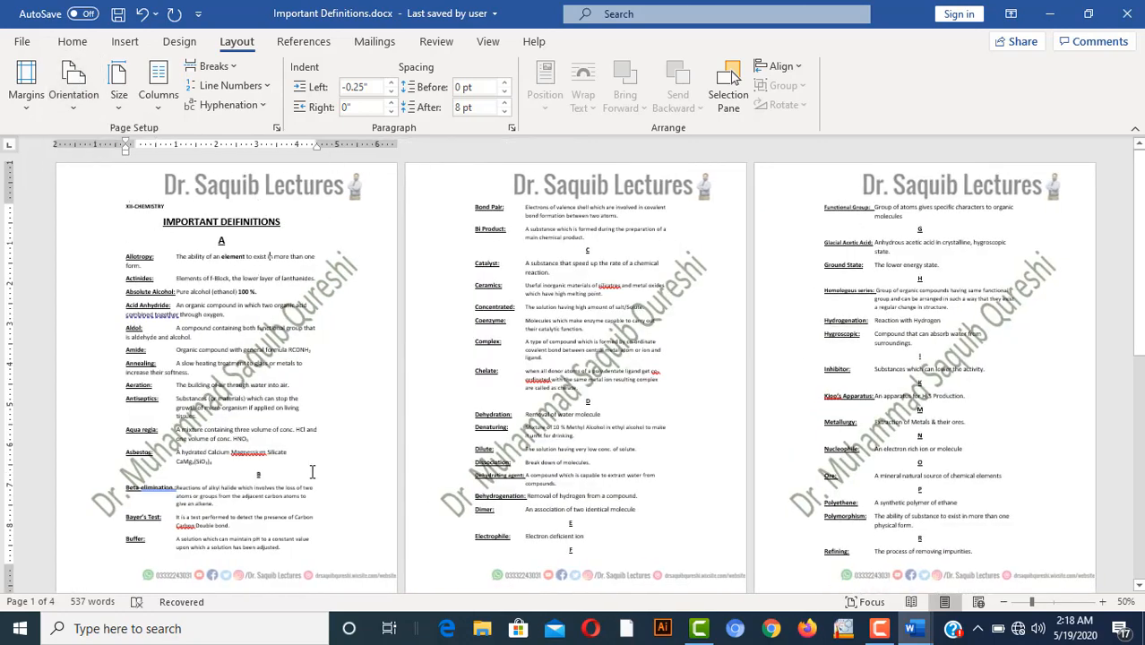
pyautogui.click(76, 88)
pyautogui.click(98, 183)
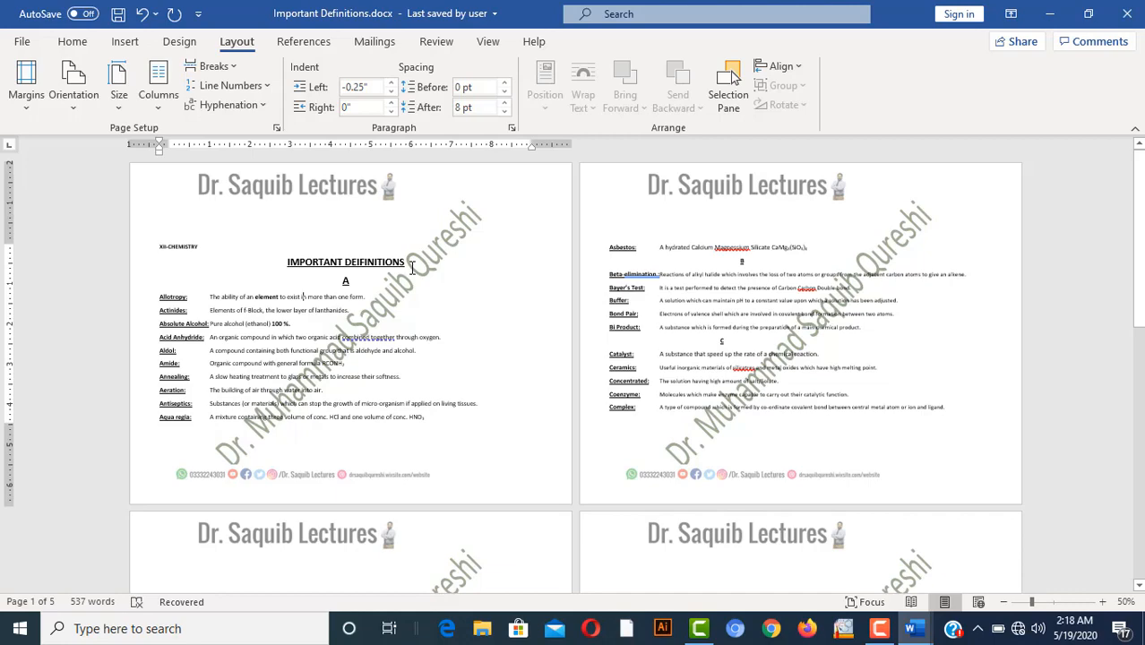
pyautogui.click(76, 90)
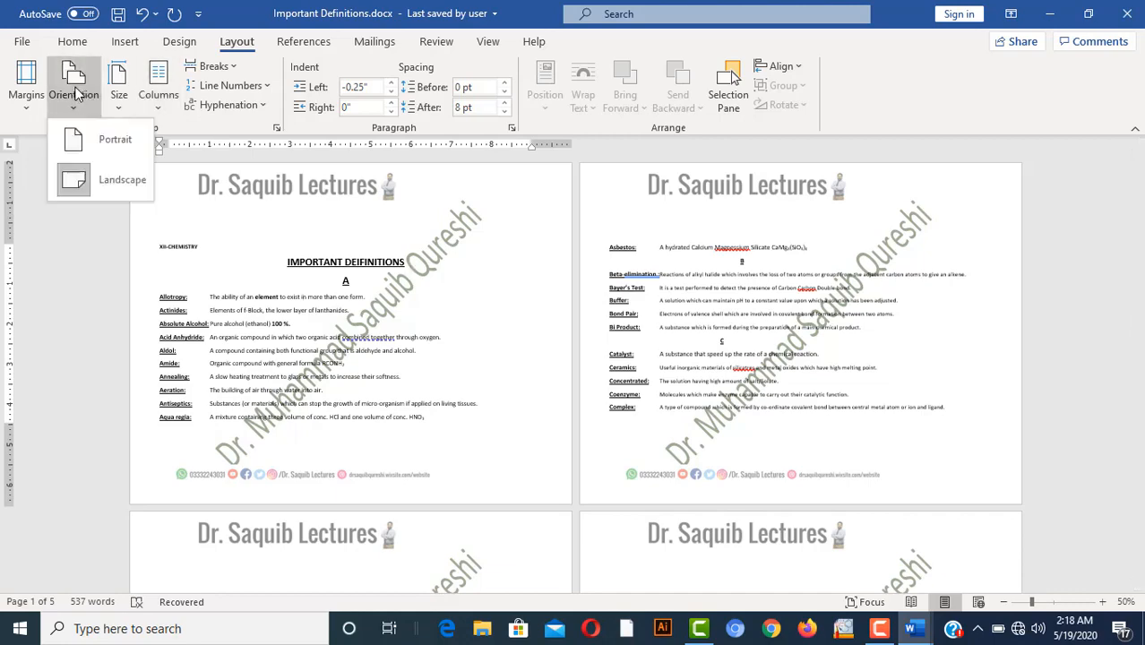
pyautogui.click(101, 140)
# Set the document's paper size to A4
pyautogui.click(122, 90)
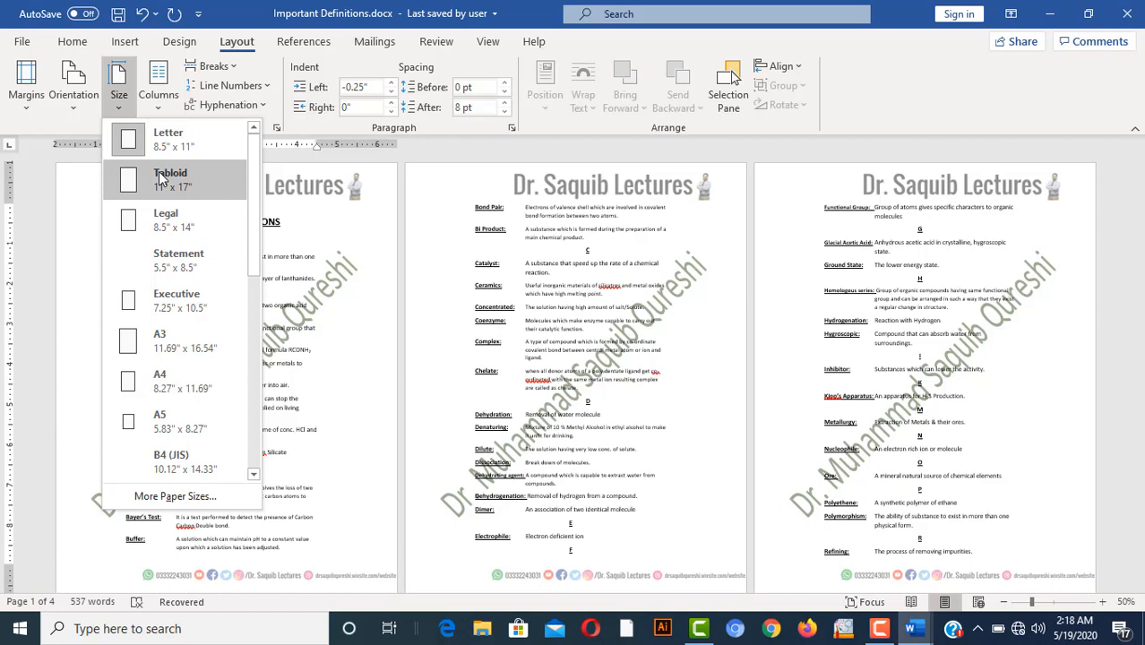
pyautogui.click(180, 383)
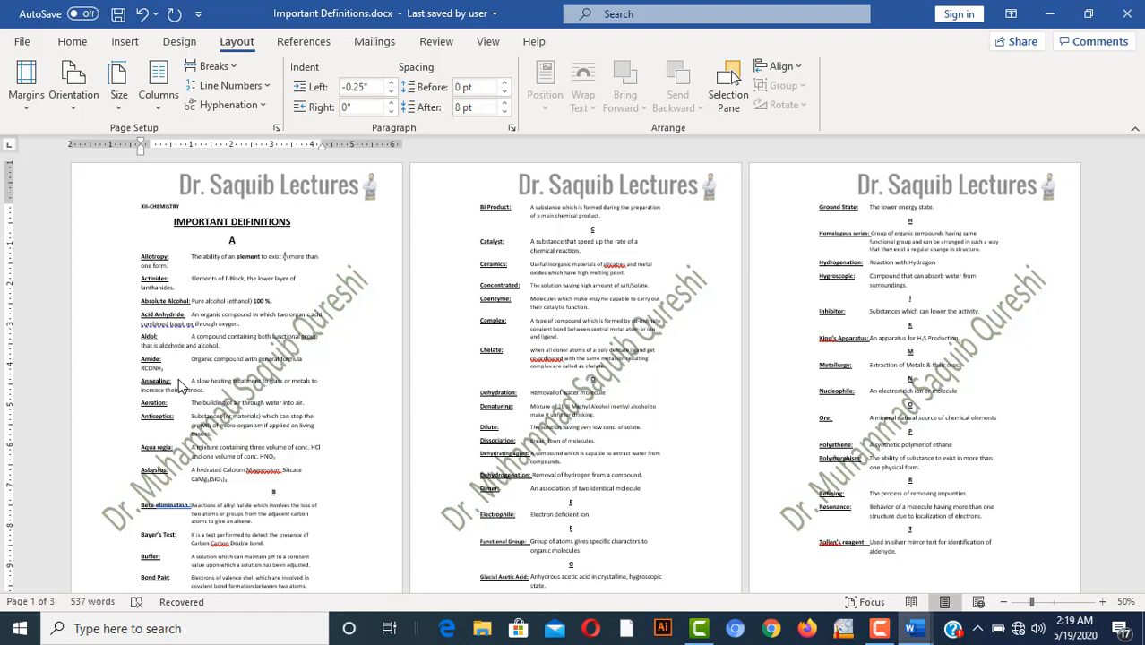
# Lay out the document text in two columns, and after that in three columns
pyautogui.click(159, 97)
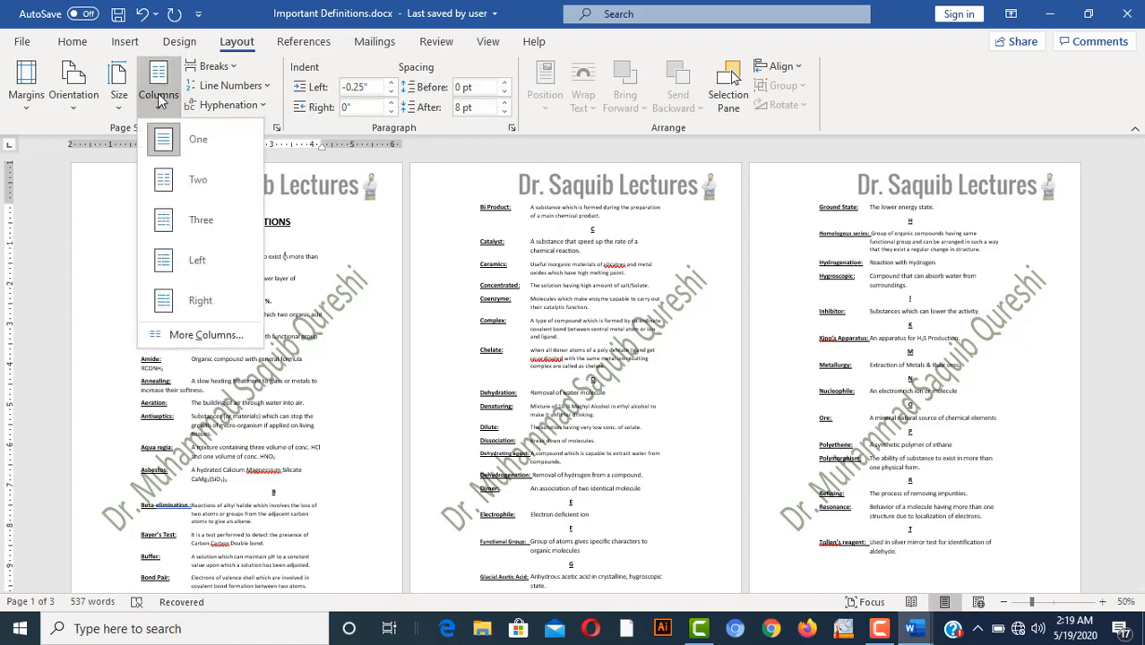
pyautogui.click(185, 179)
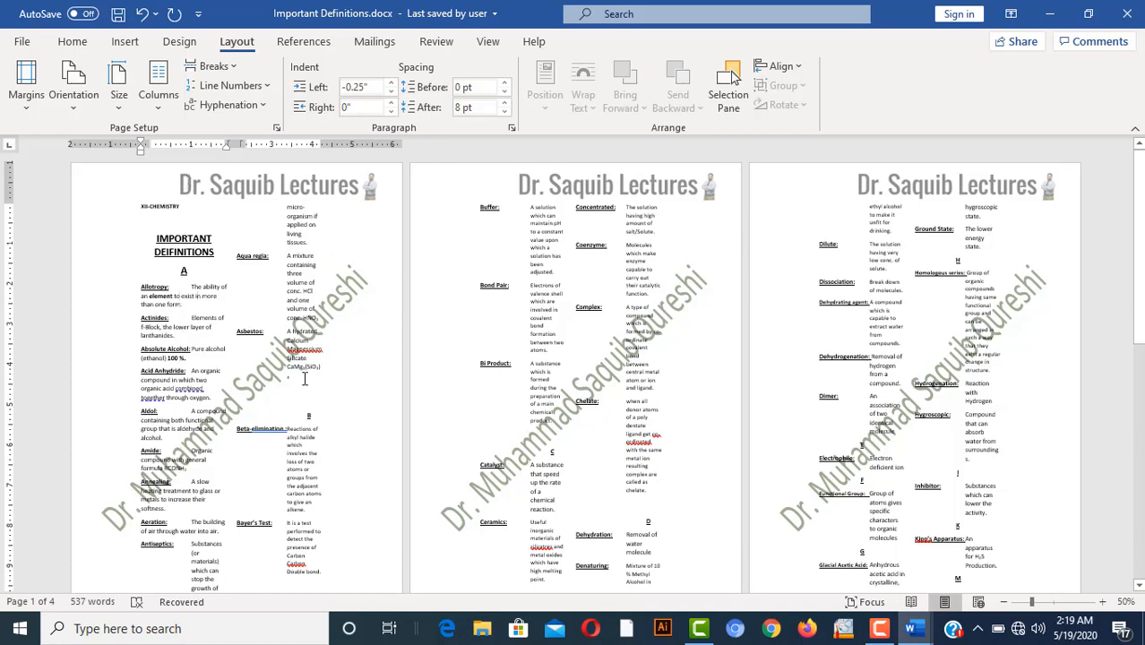
pyautogui.click(154, 97)
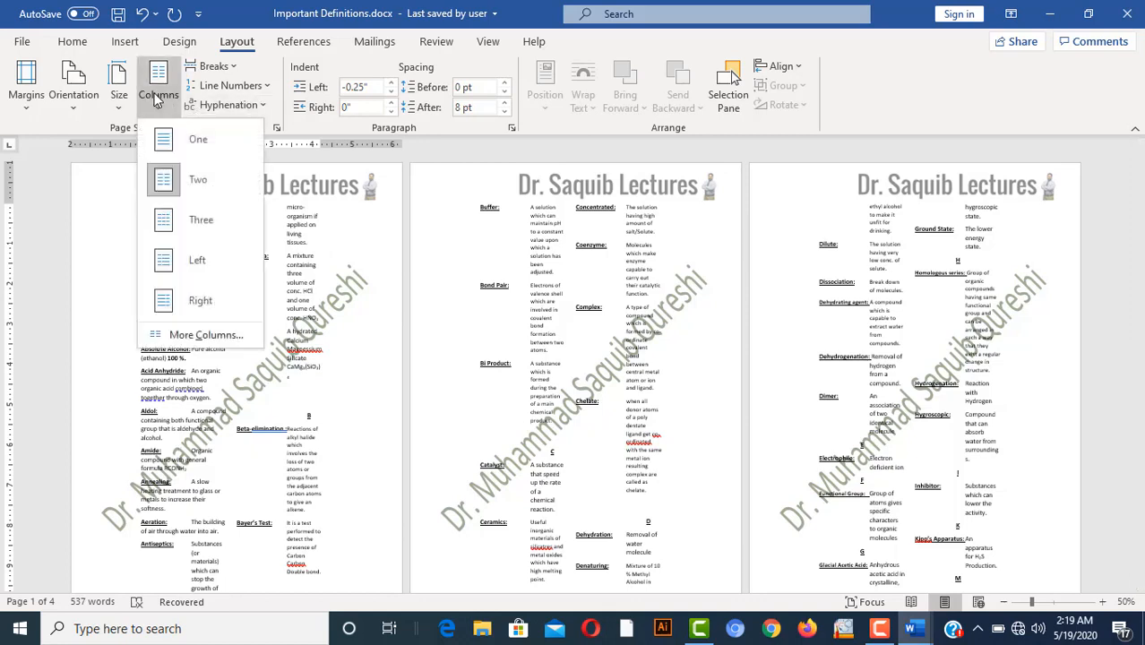
pyautogui.click(196, 231)
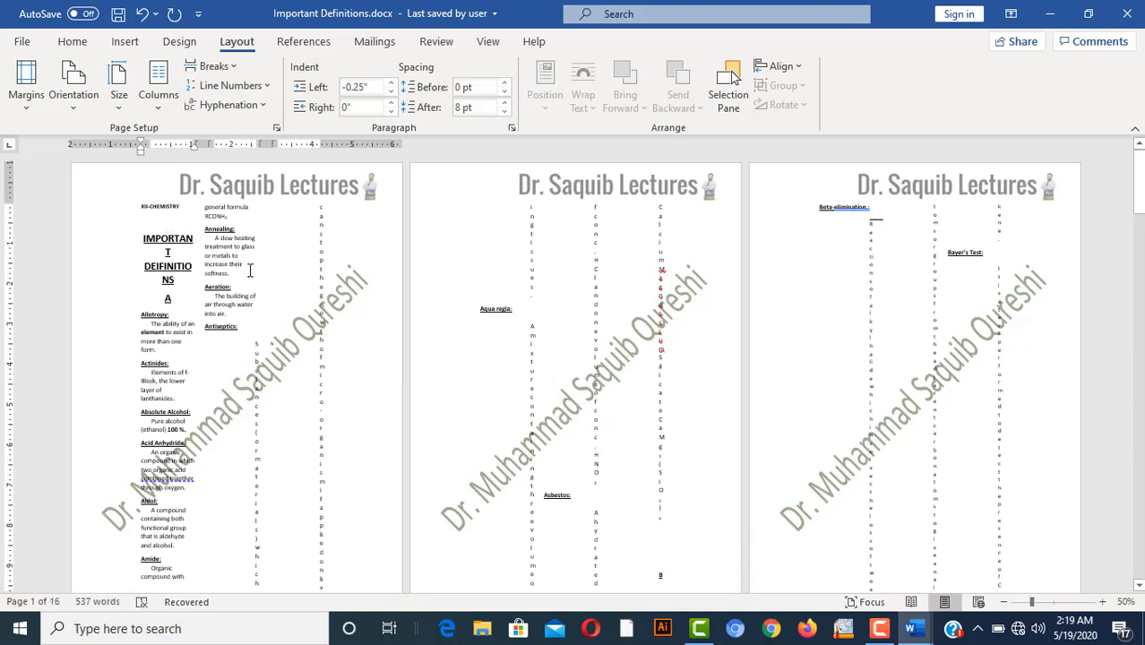
# Set a custom layout of four equal-width columns for the whole document
pyautogui.click(167, 108)
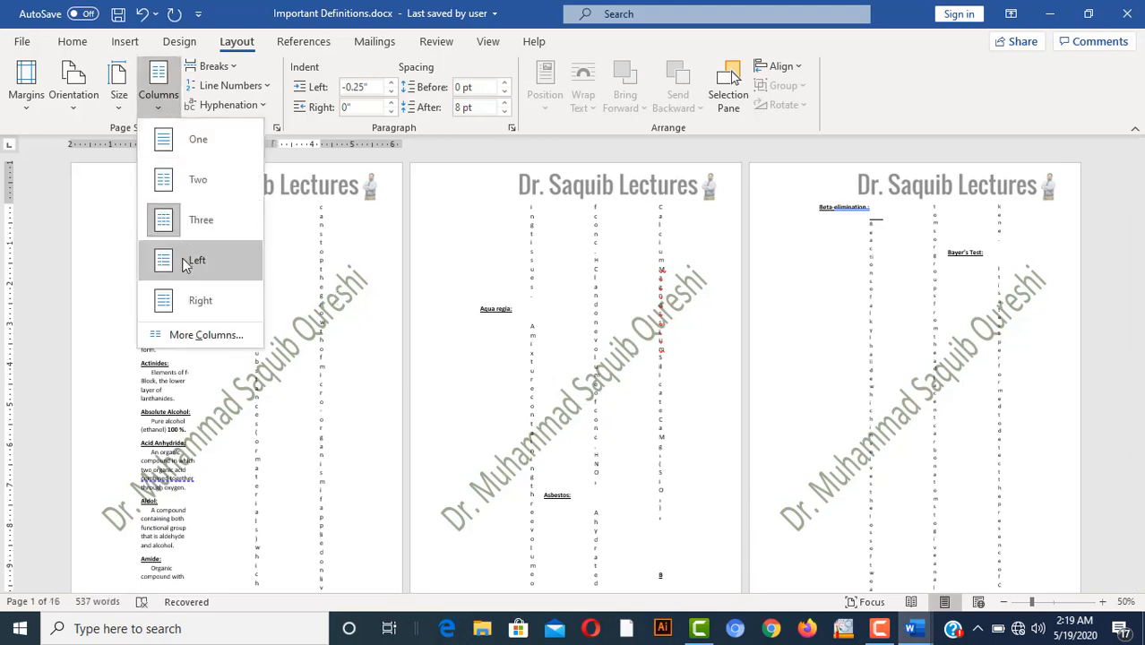
pyautogui.click(193, 335)
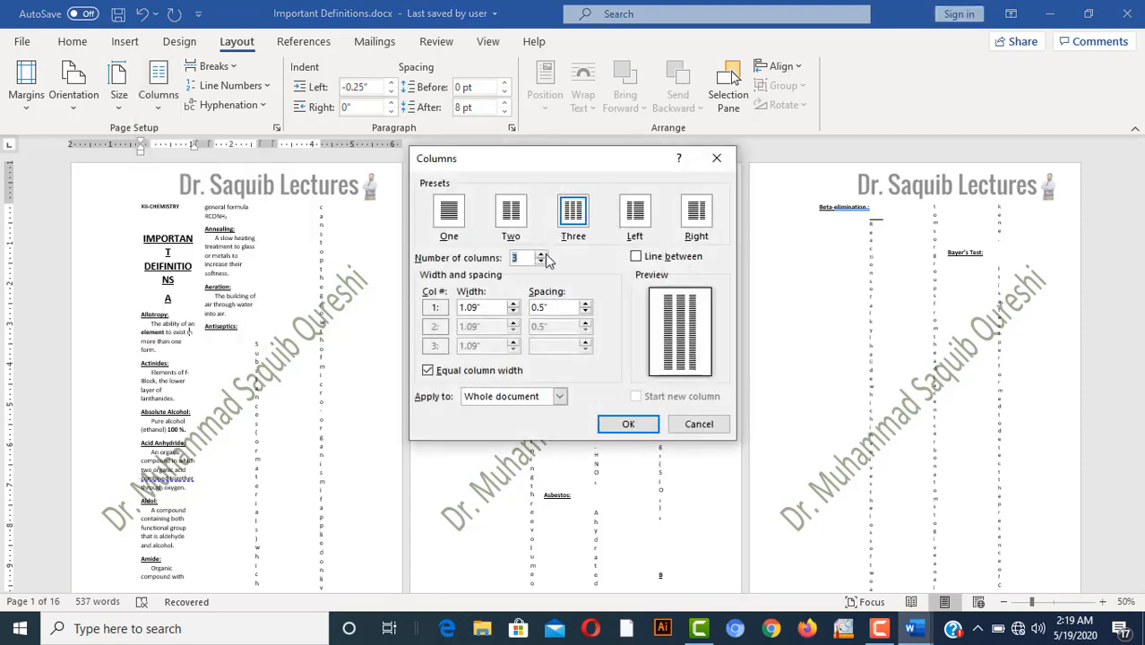
pyautogui.click(543, 255)
pyautogui.click(629, 425)
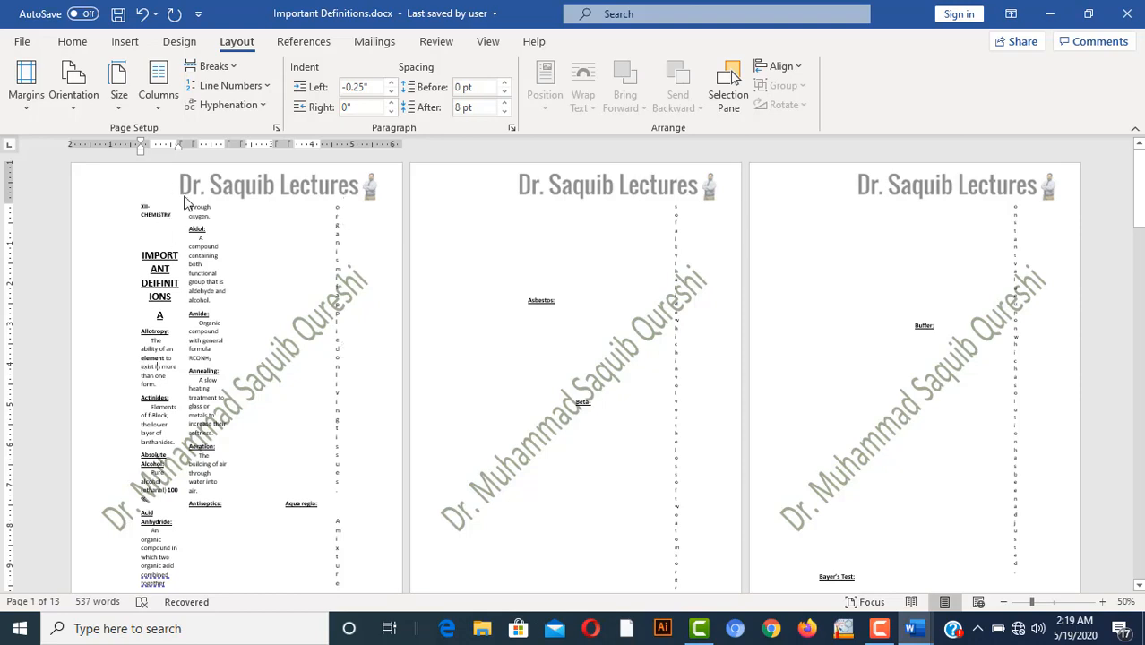
# Reduce the document to two columns and then return it to a single column
pyautogui.click(150, 94)
pyautogui.click(179, 179)
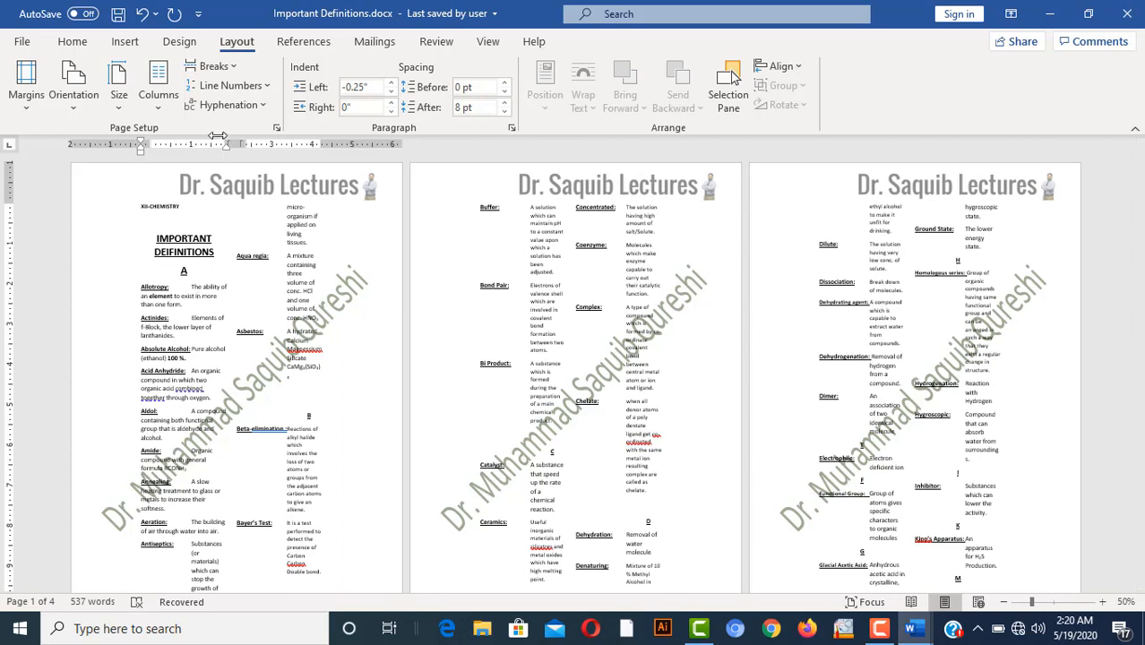
pyautogui.click(158, 89)
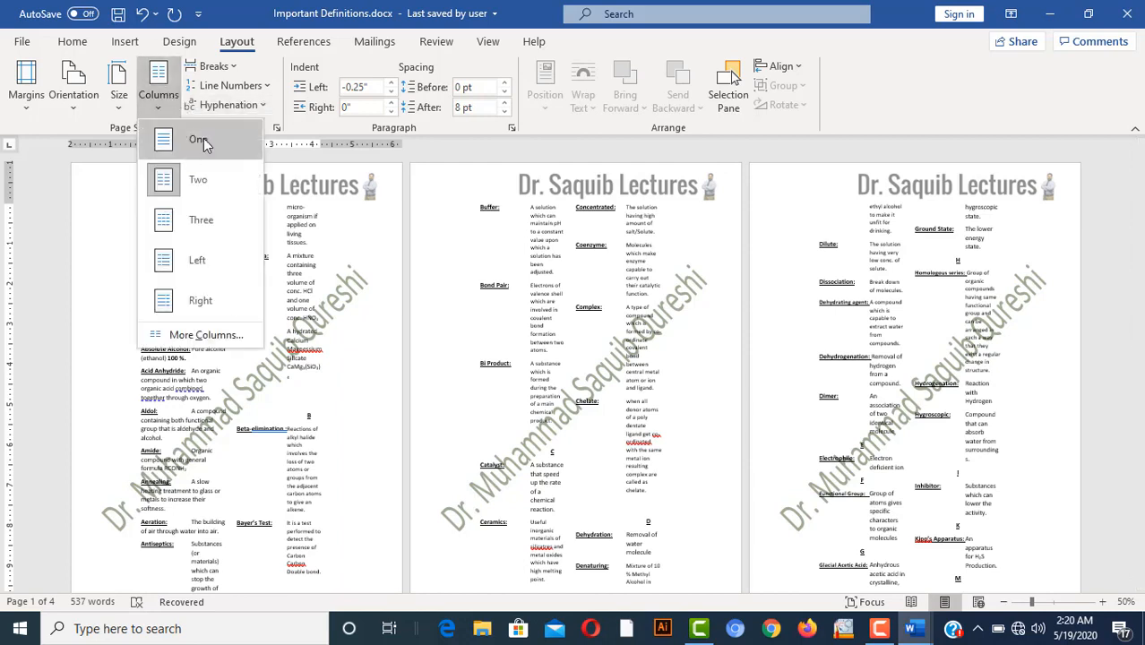
pyautogui.click(199, 141)
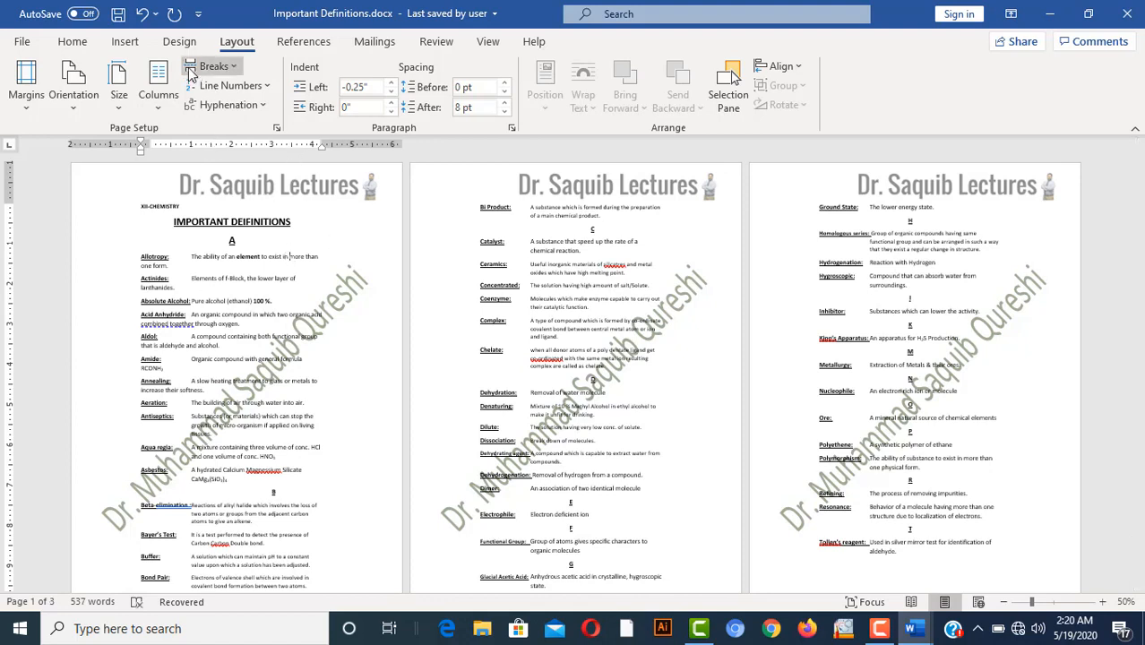
# Insert a page break in the Allotropy definition before "more than one form"
pyautogui.click(229, 71)
pyautogui.click(274, 134)
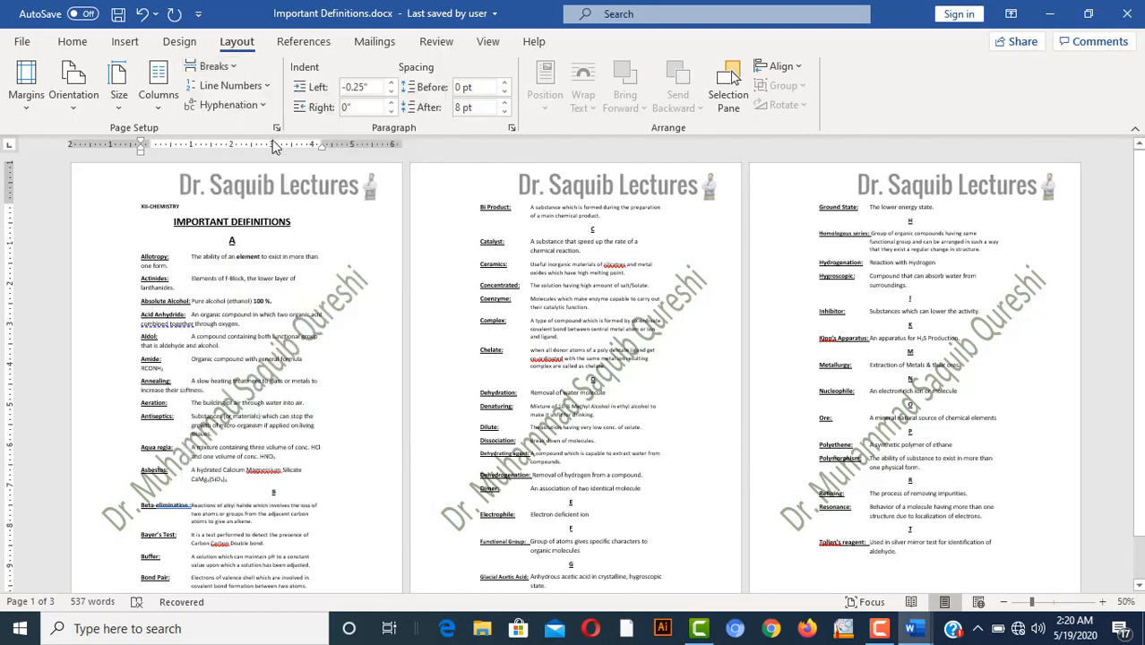
pyautogui.click(298, 258)
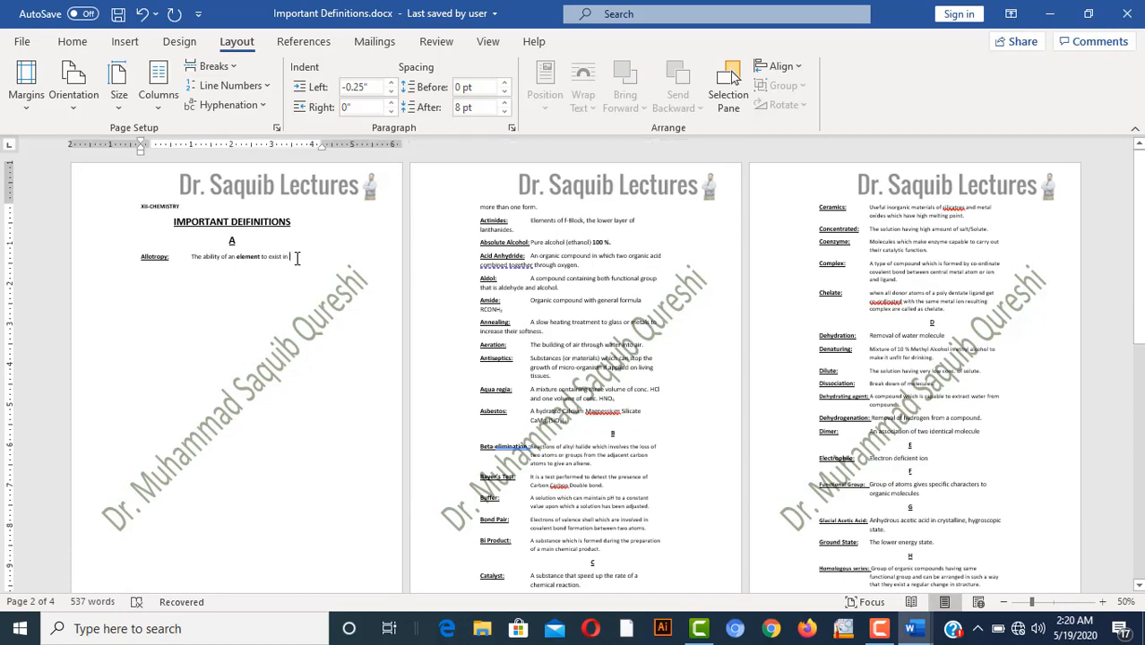
# Delete the page break from the Allotropy definition to rejoin its text
pyautogui.click(97, 45)
pyautogui.click(124, 41)
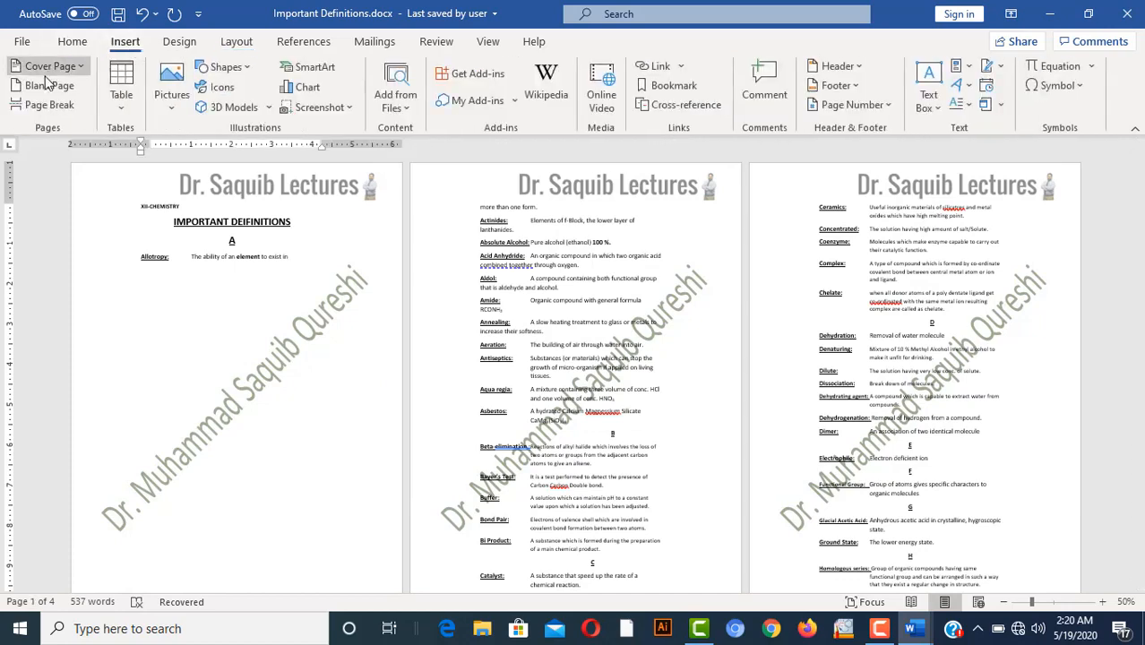
pyautogui.click(249, 43)
pyautogui.press('Delete')
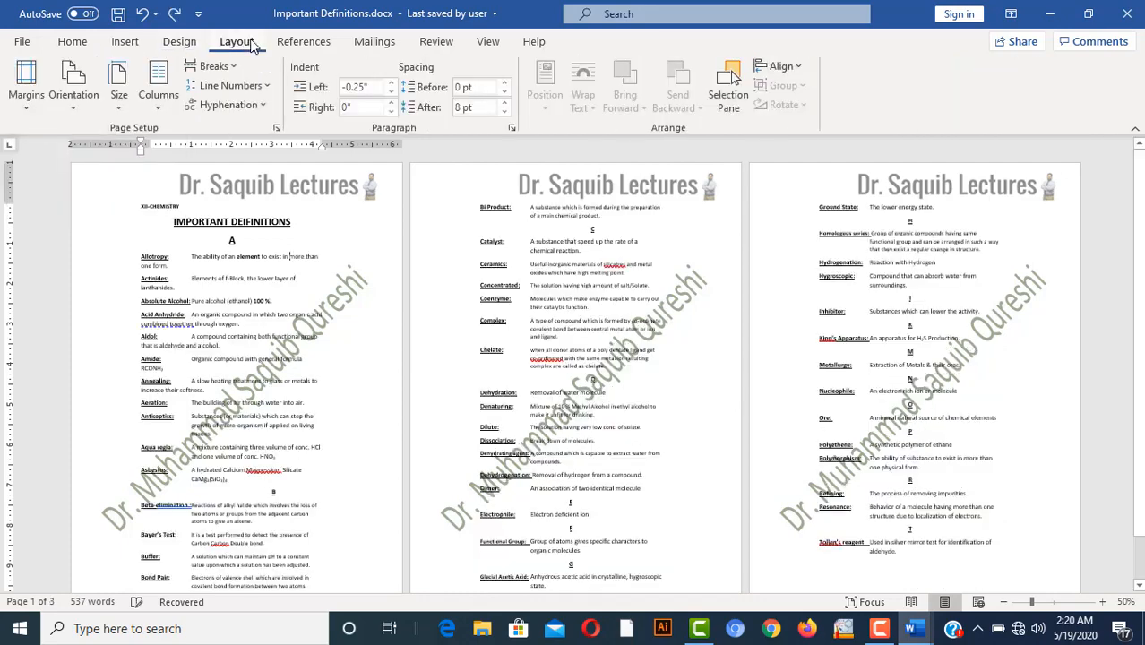
# Add continuous line numbers to the document
pyautogui.click(258, 87)
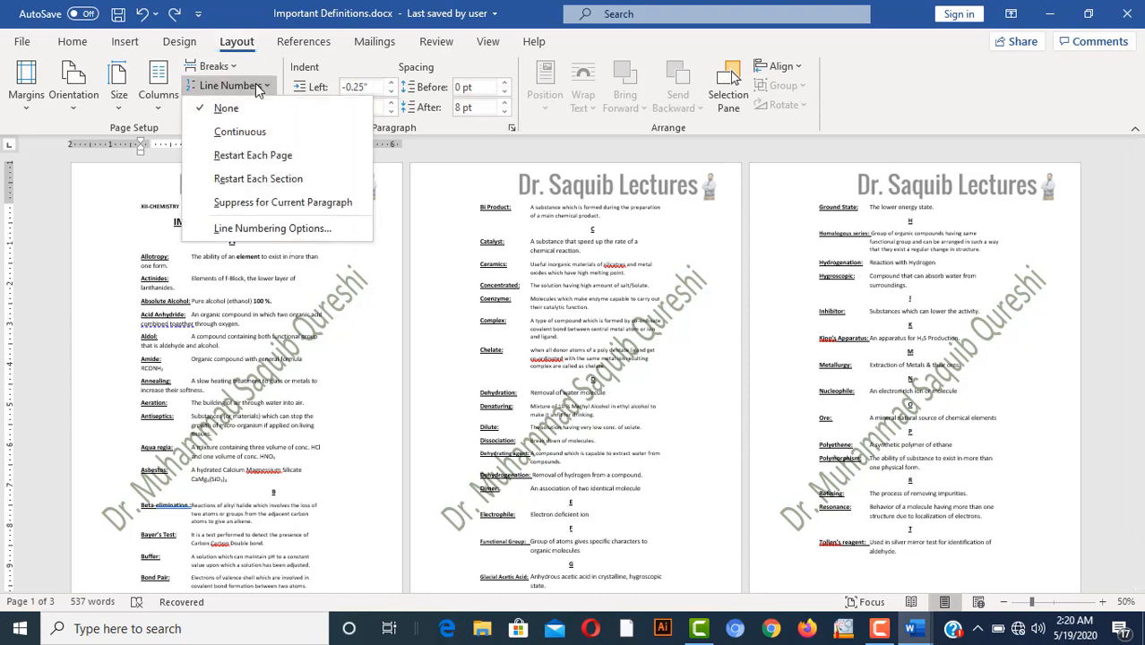
pyautogui.click(258, 134)
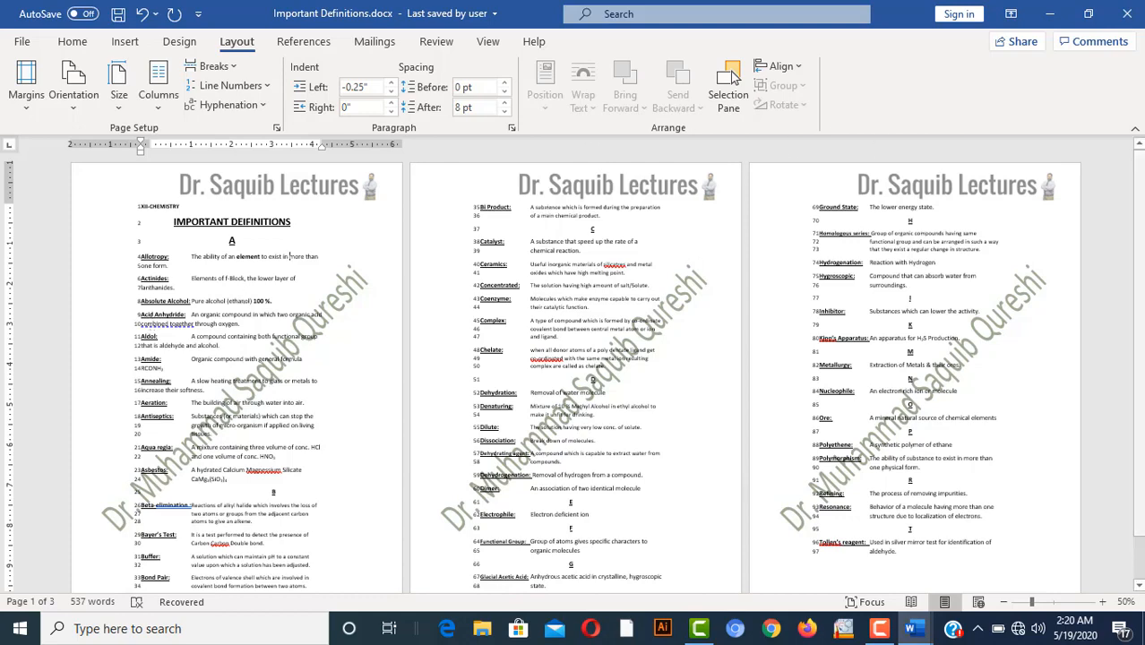
# Examine the line numbering beside the headings and definitions on the first page at a closer zoom
pyautogui.moveTo(1140, 172); pyautogui.dragTo(1139, 214)
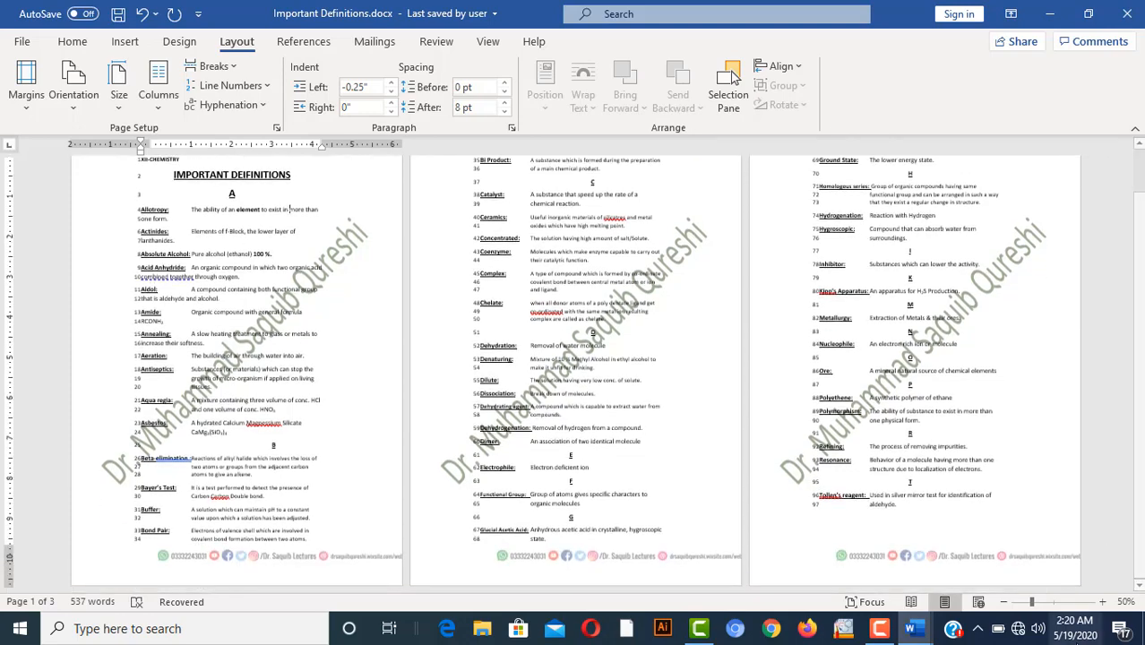
pyautogui.click(1103, 602)
pyautogui.click(1103, 602)
pyautogui.click(1103, 602)
pyautogui.click(1103, 602)
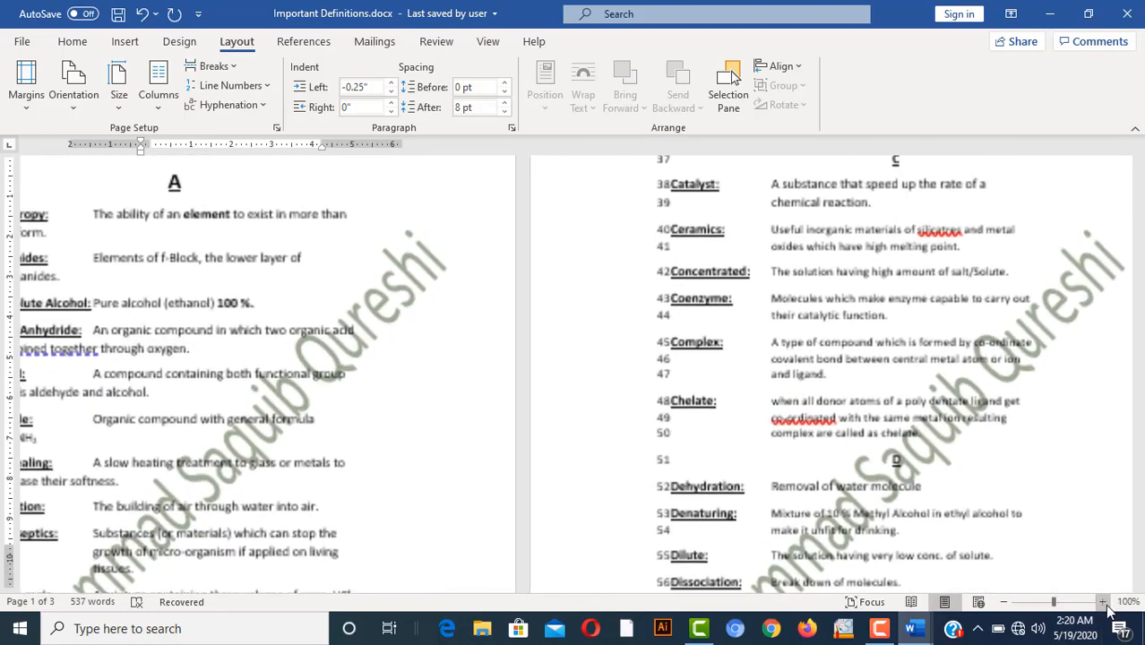
pyautogui.click(1103, 602)
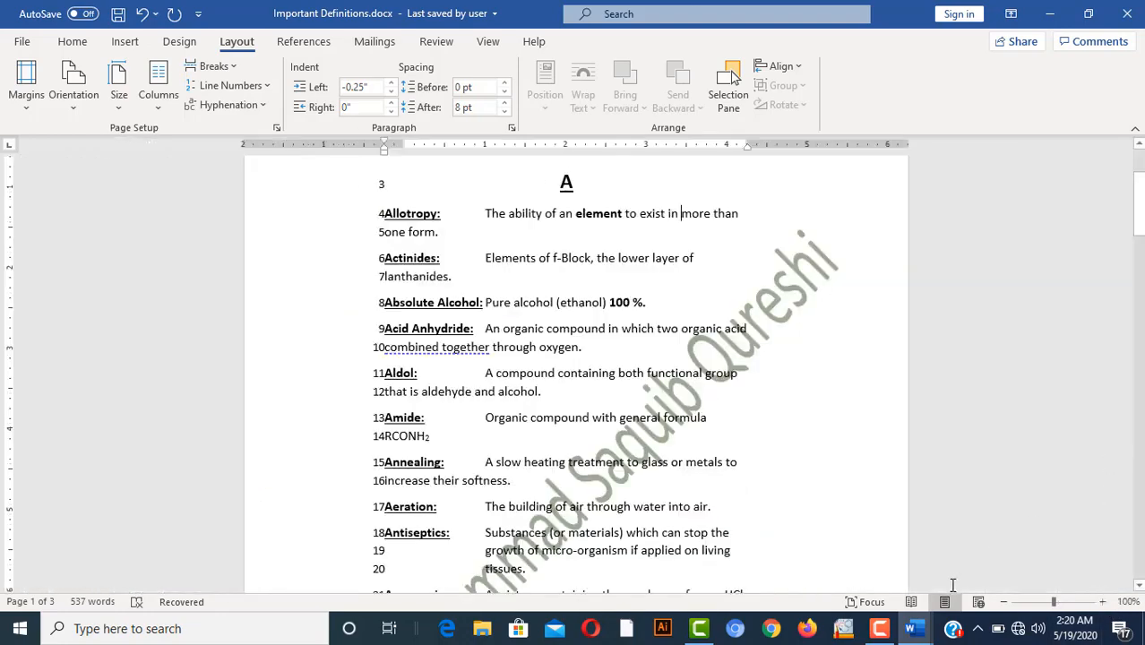
pyautogui.click(1103, 602)
pyautogui.click(1103, 602)
pyautogui.click(1103, 602)
pyautogui.click(1103, 602)
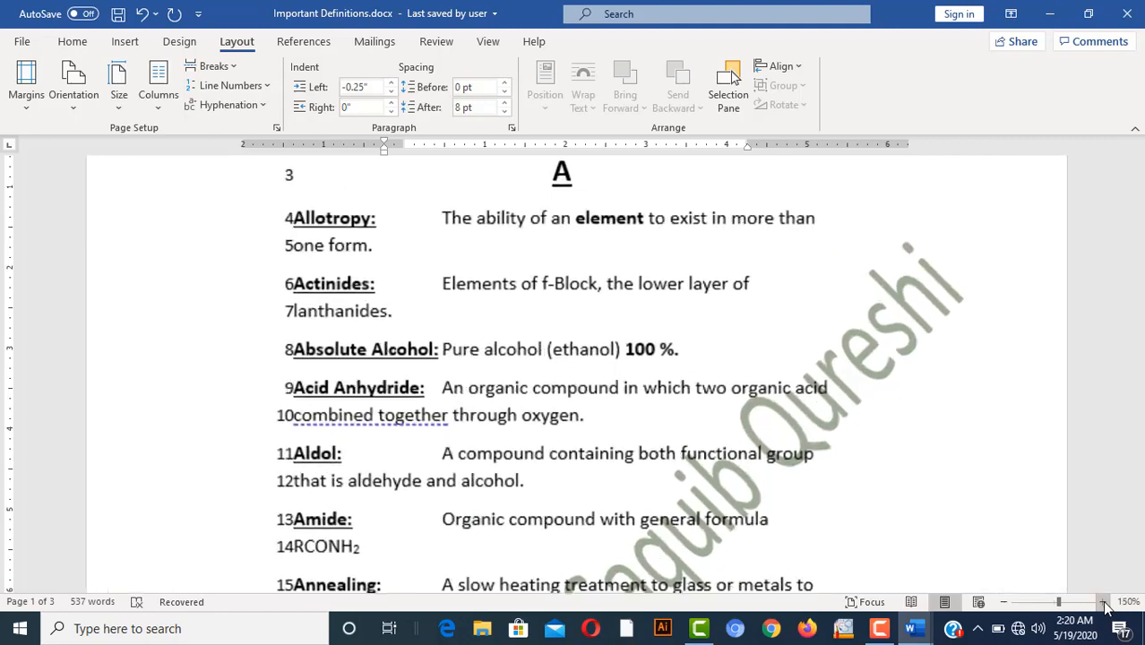
pyautogui.click(1103, 602)
pyautogui.click(1103, 602)
pyautogui.moveTo(1140, 205); pyautogui.dragTo(1140, 175)
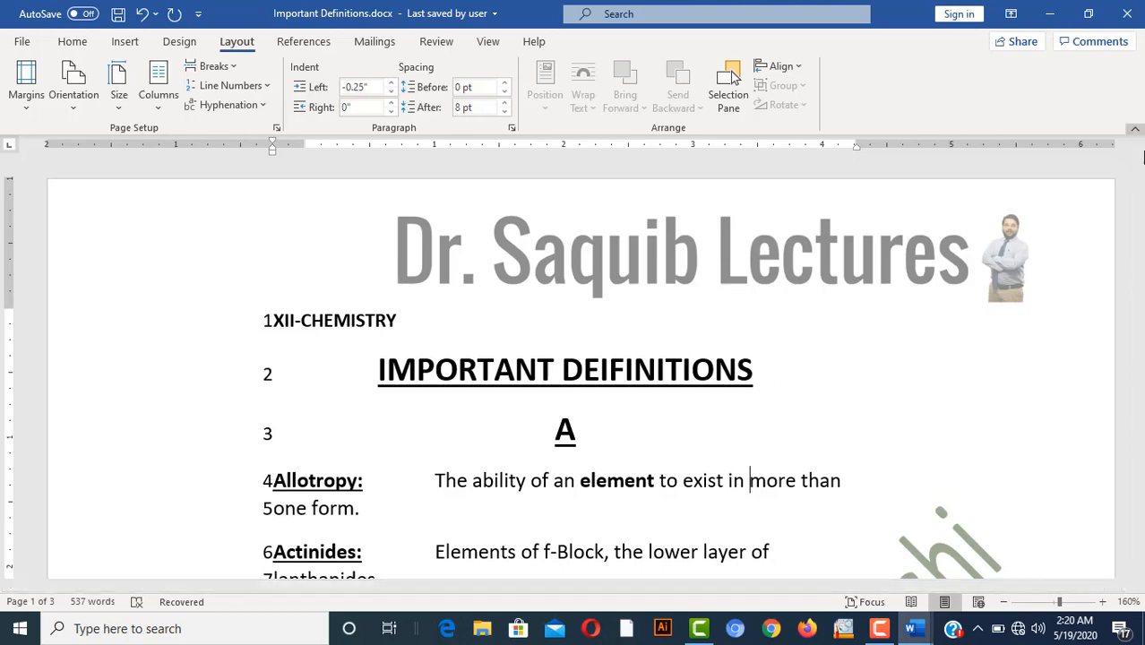
pyautogui.moveTo(1140, 172)
pyautogui.mouseDown()
pyautogui.moveTo(1141, 194)
pyautogui.moveTo(1141, 172)
pyautogui.mouseUp()
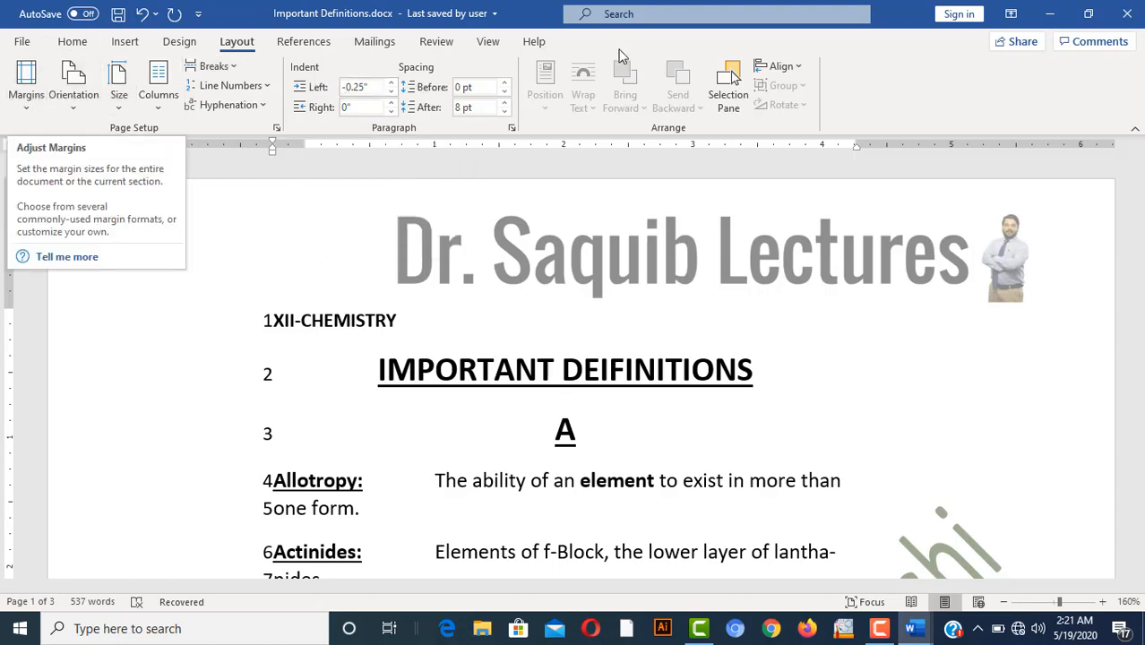
# Set the header logo's text wrapping to In Front of Text and move the logo up toward the page's upper-left corner
pyautogui.doubleClick(628, 233)
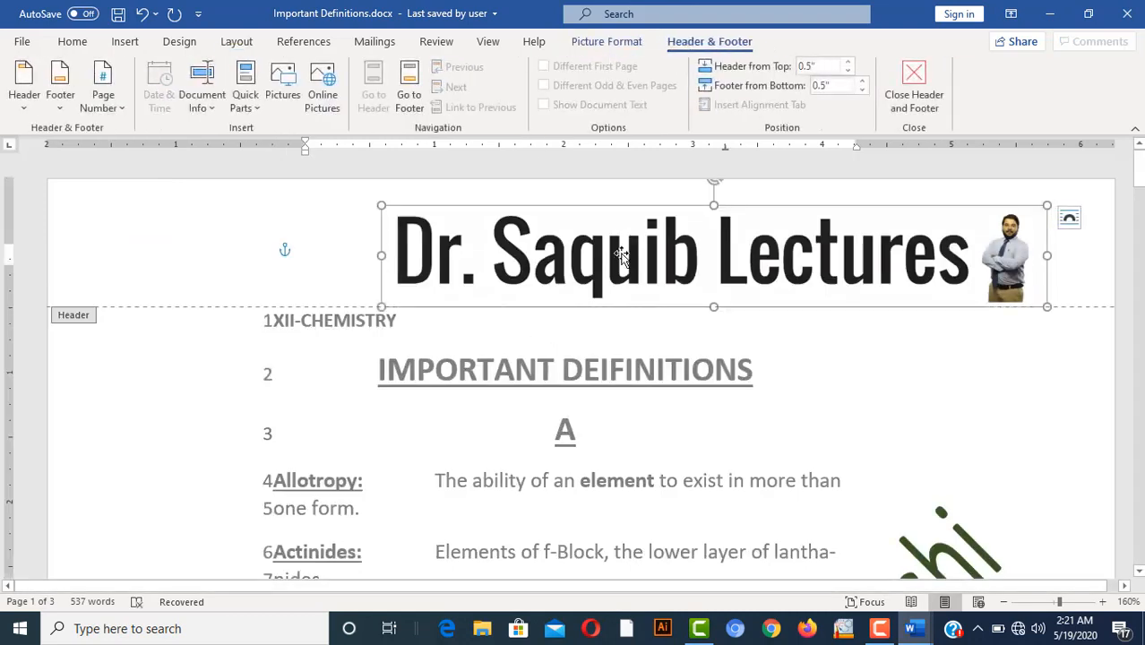
pyautogui.click(237, 43)
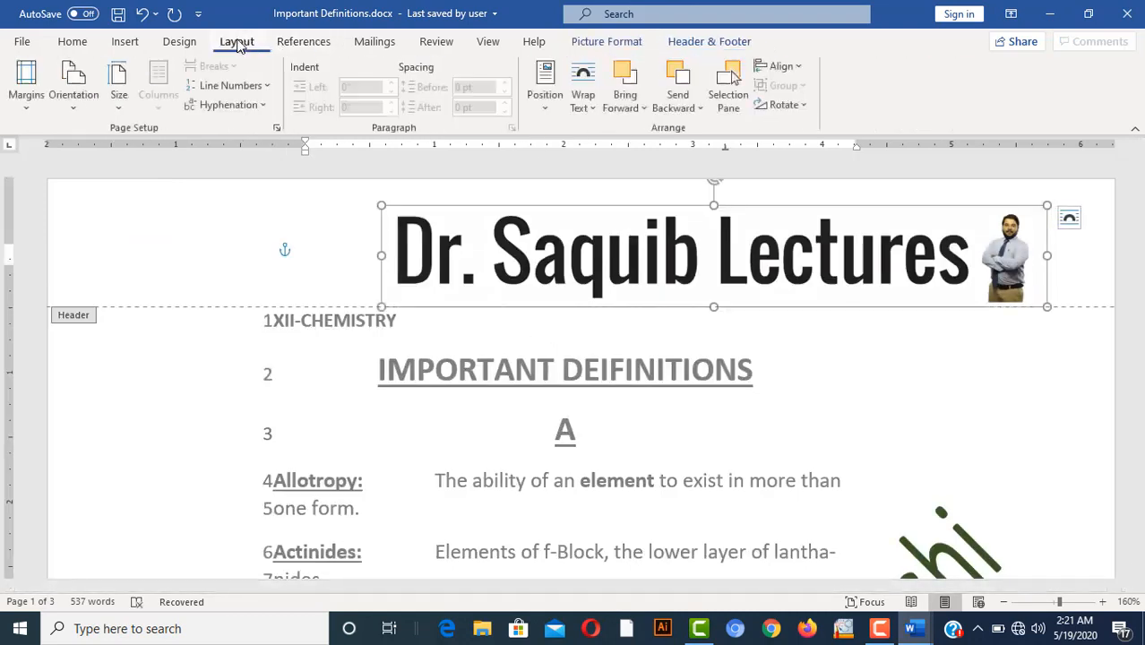
pyautogui.click(539, 105)
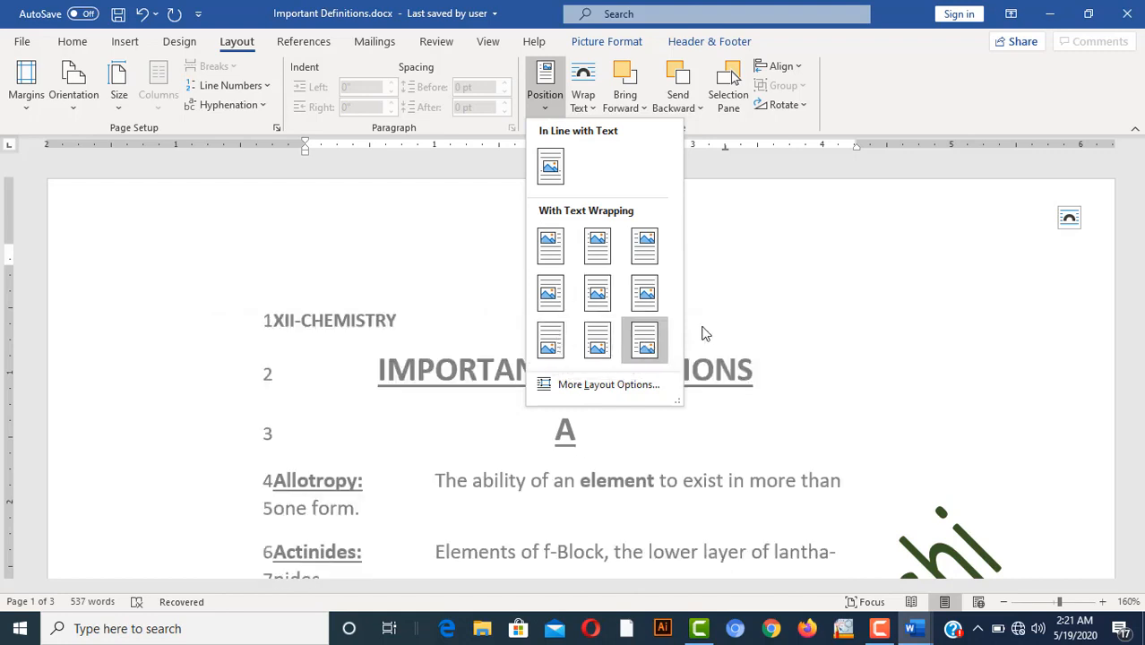
pyautogui.click(591, 110)
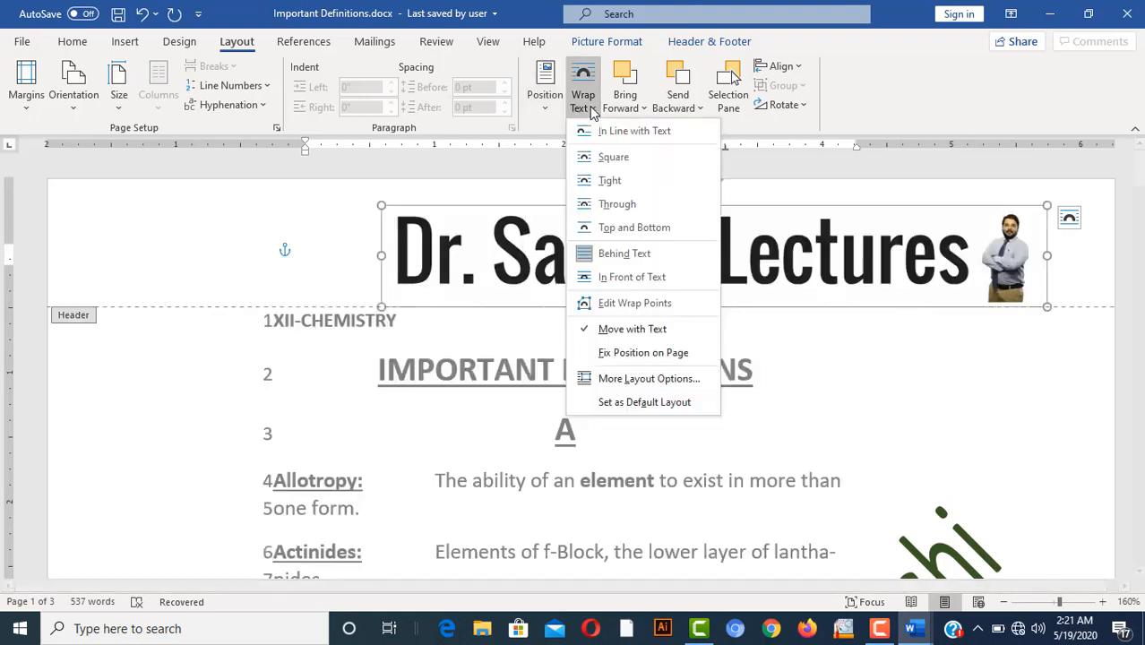
pyautogui.click(622, 277)
pyautogui.moveTo(631, 265); pyautogui.dragTo(521, 235)
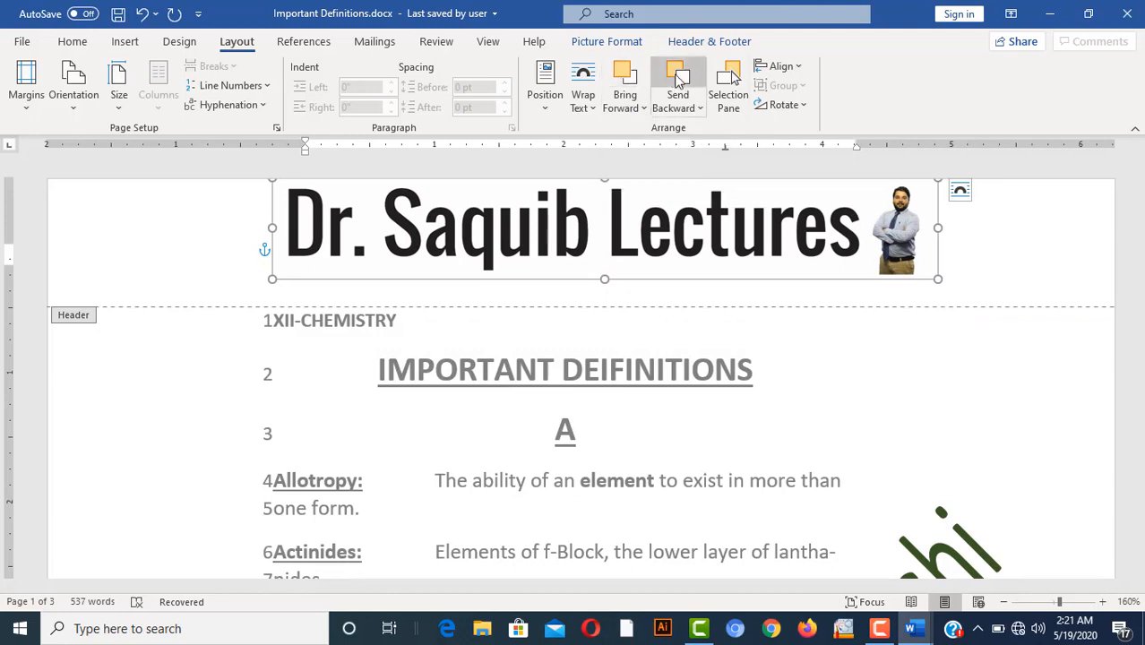
# Rotate the header logo right 90° and flip it vertically, returning to the document body
pyautogui.click(784, 104)
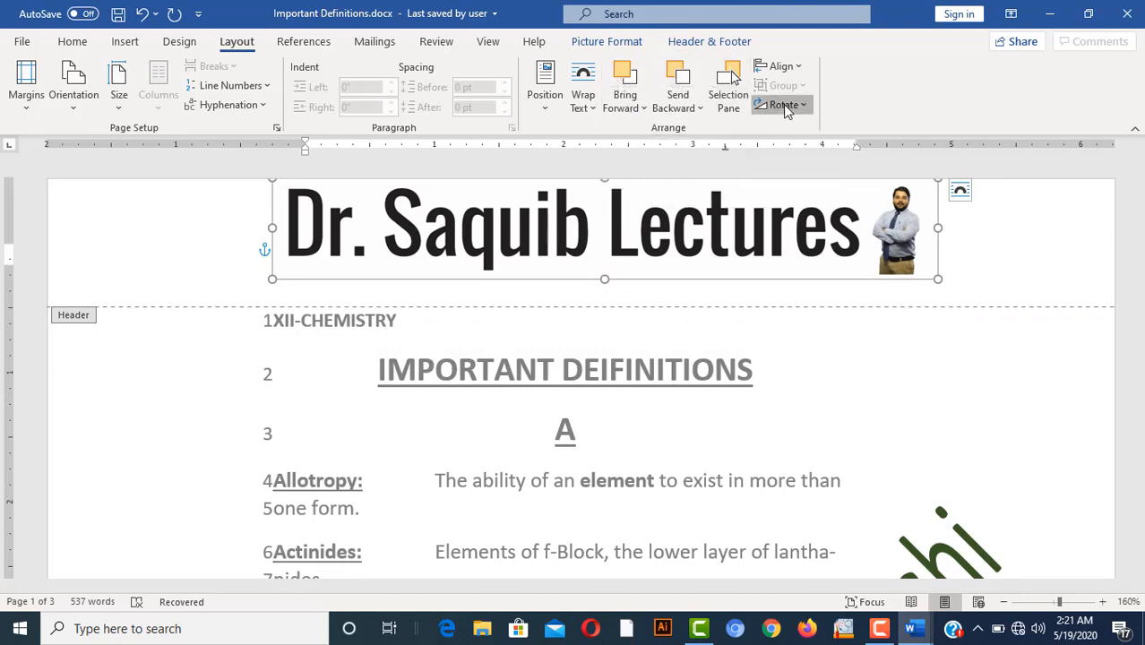
pyautogui.click(802, 128)
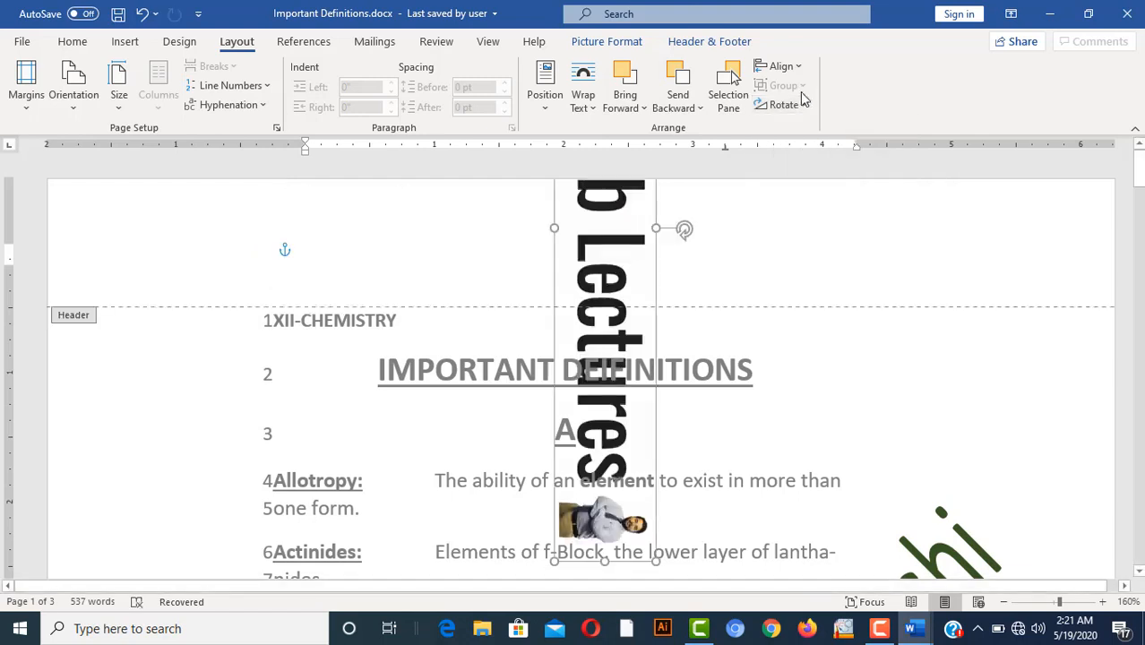
pyautogui.click(784, 105)
pyautogui.click(810, 175)
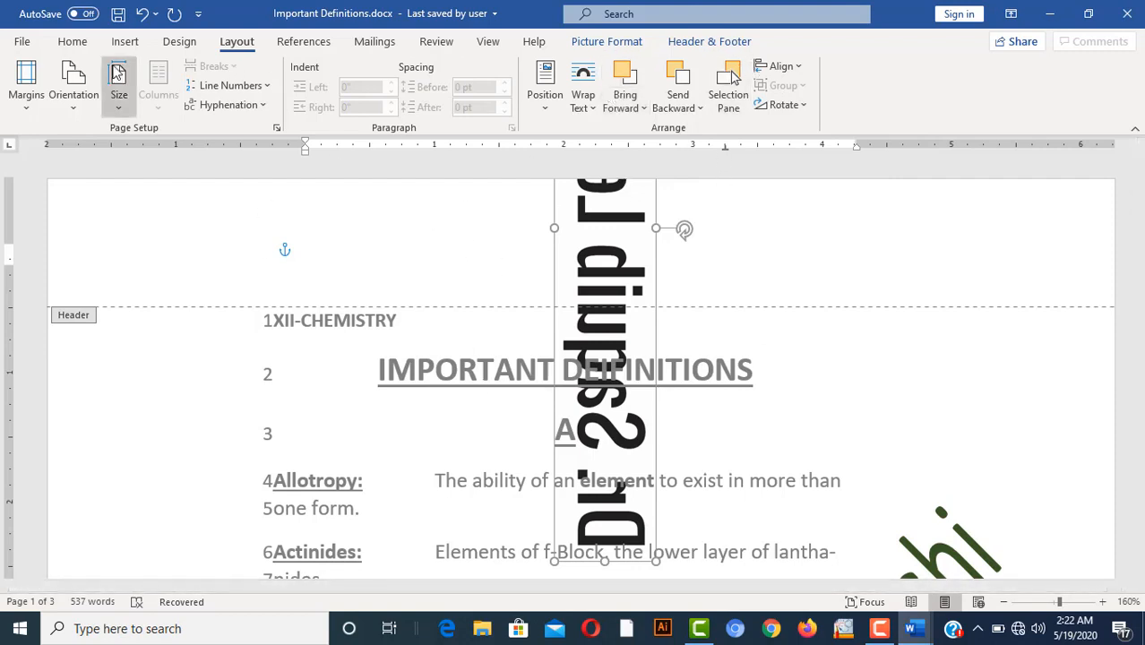
pyautogui.click(88, 47)
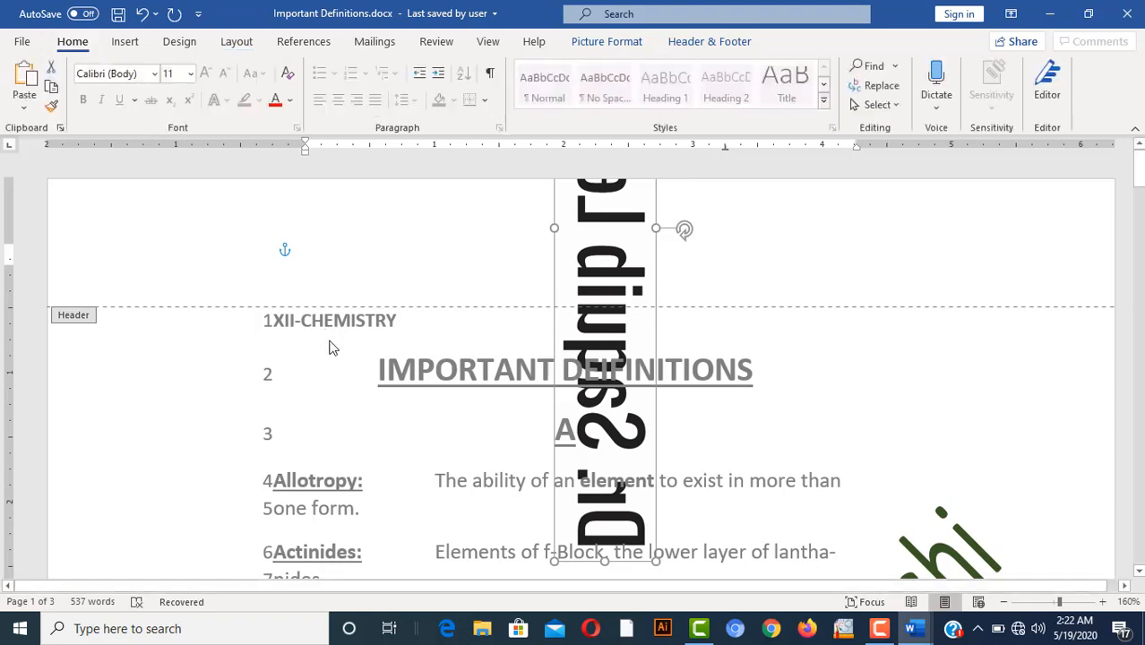
pyautogui.doubleClick(329, 348)
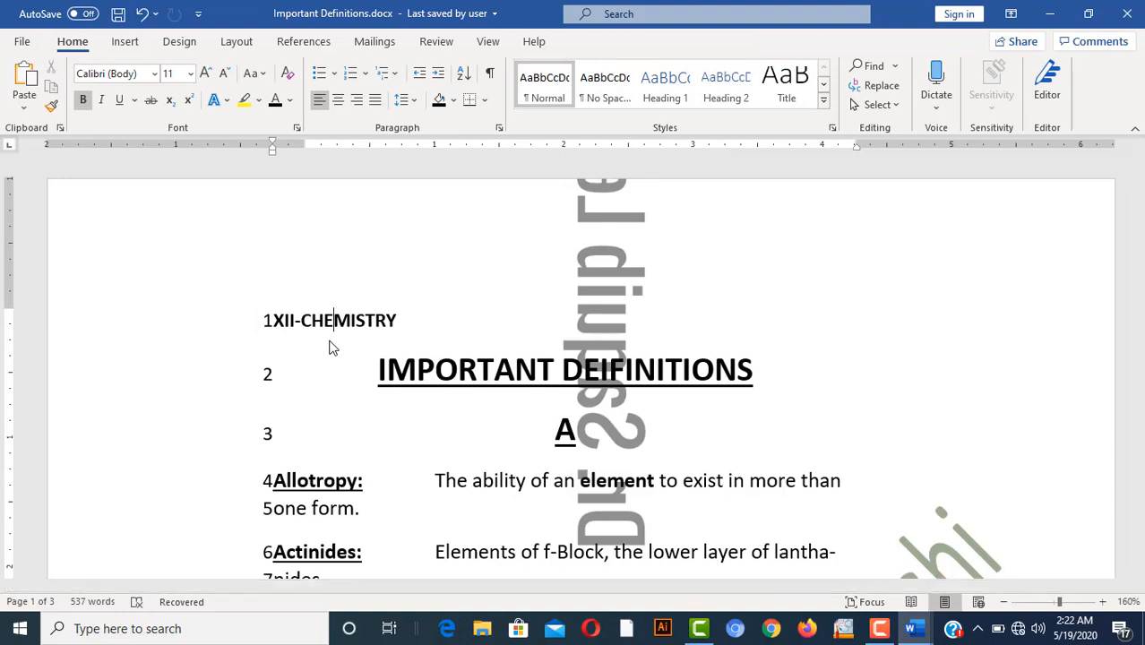
# Create a new blank document and enter the question "Q. What is Chemistry?" on its first line
pyautogui.hotkey('ctrl', 'n')
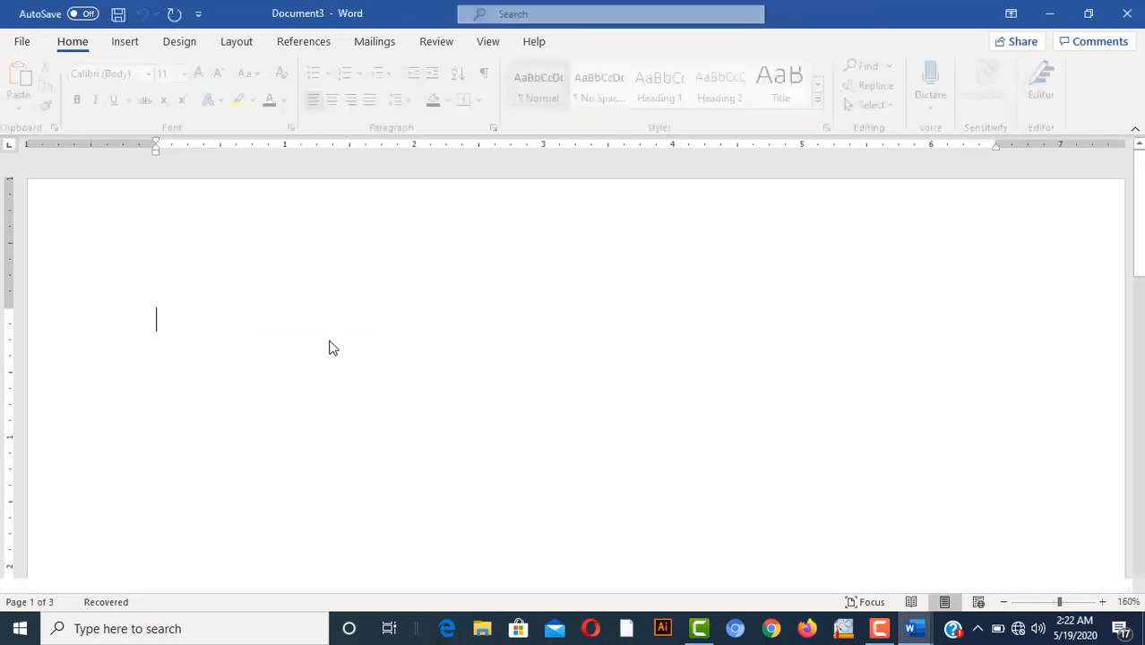
pyautogui.write('Q')
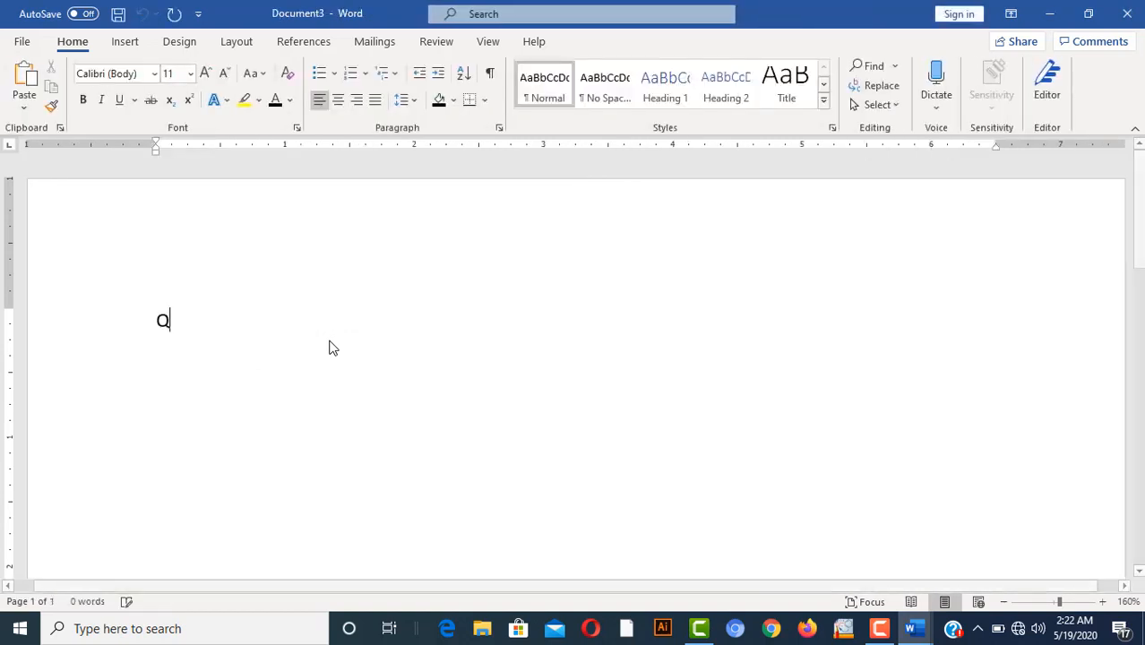
pyautogui.write('. What is Chemistry')
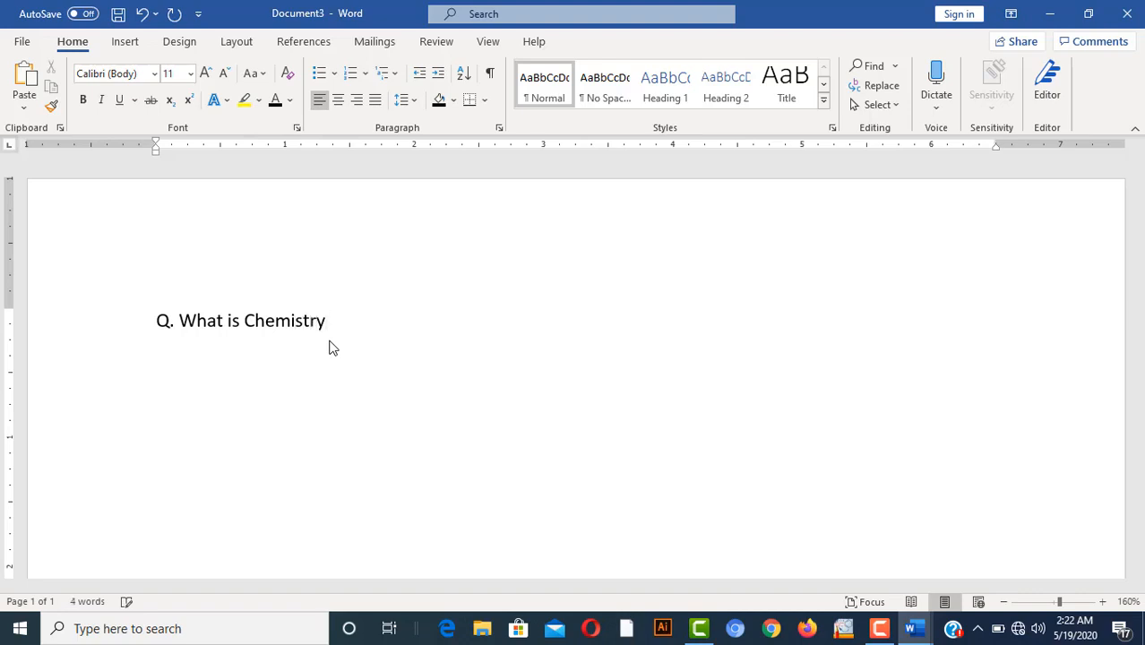
pyautogui.write('?')
pyautogui.press('Return')
# Insert a horizontal line below the question and duplicate it to make nine ruled answer lines
pyautogui.click(484, 105)
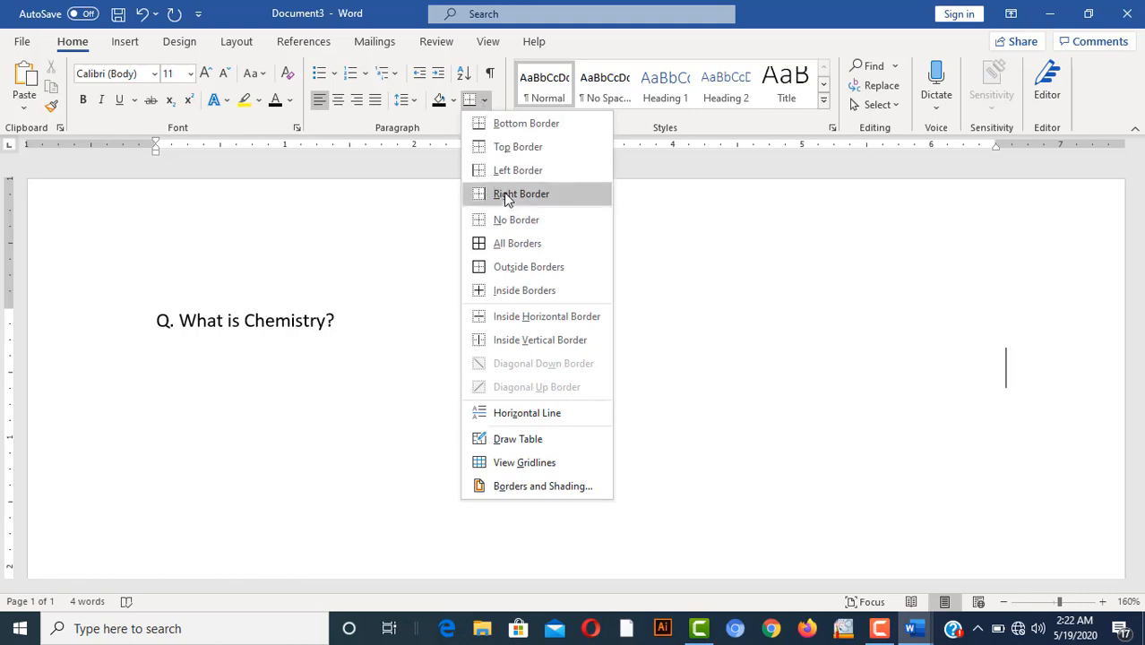
pyautogui.click(526, 413)
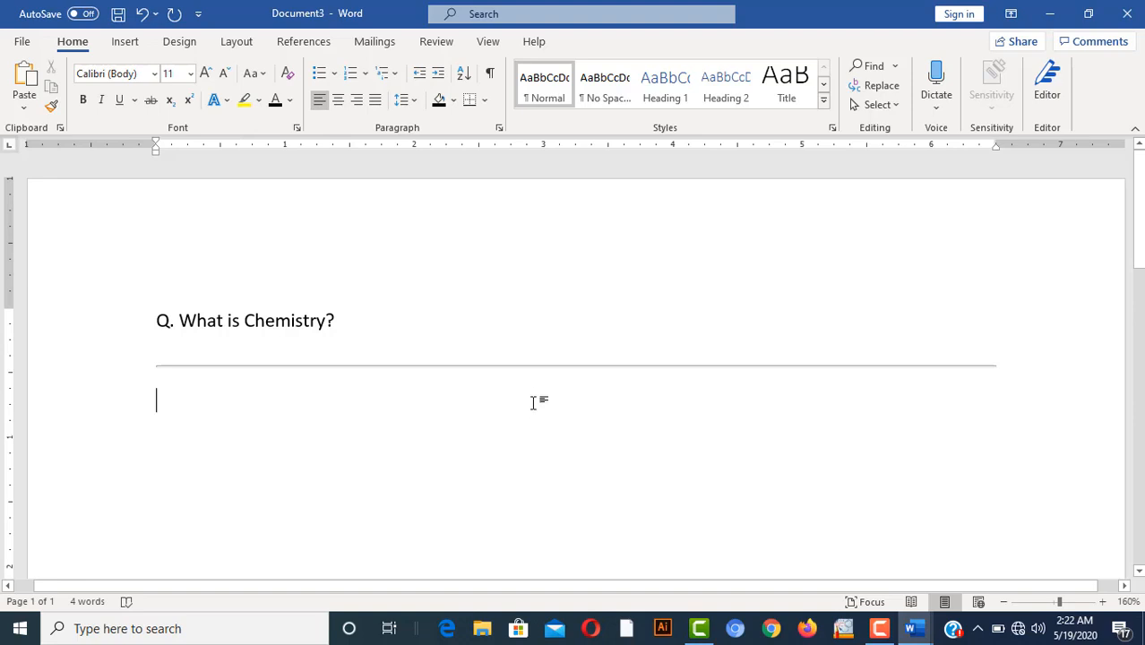
pyautogui.click(538, 366)
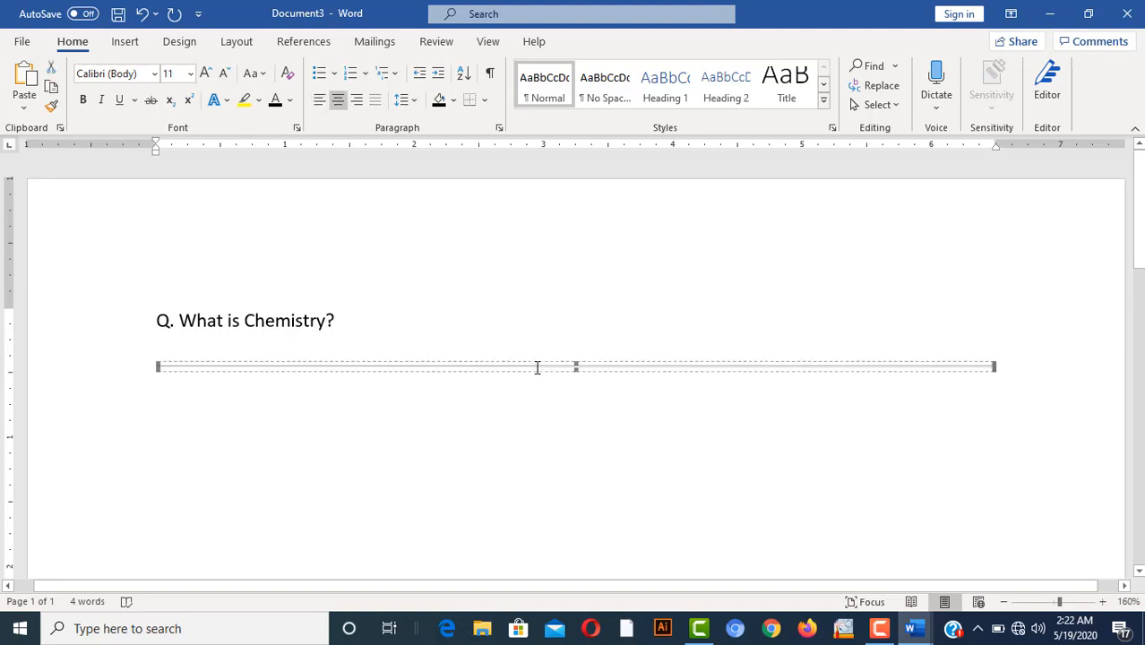
pyautogui.hotkey('ctrl', 'v')
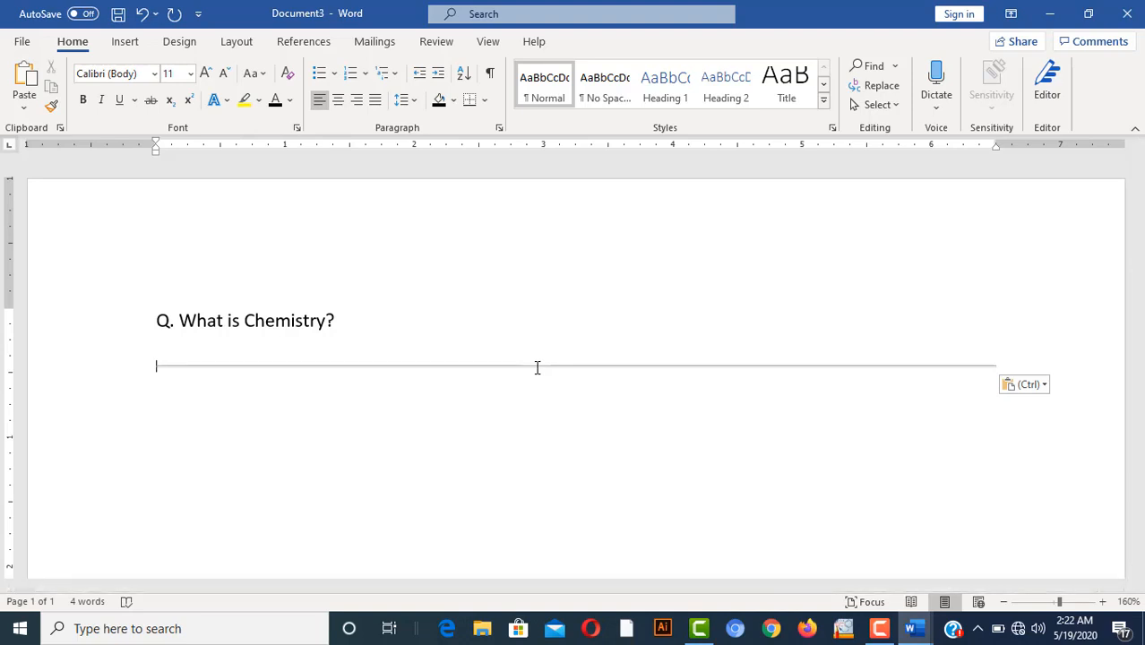
pyautogui.hotkey('ctrl', 'v')
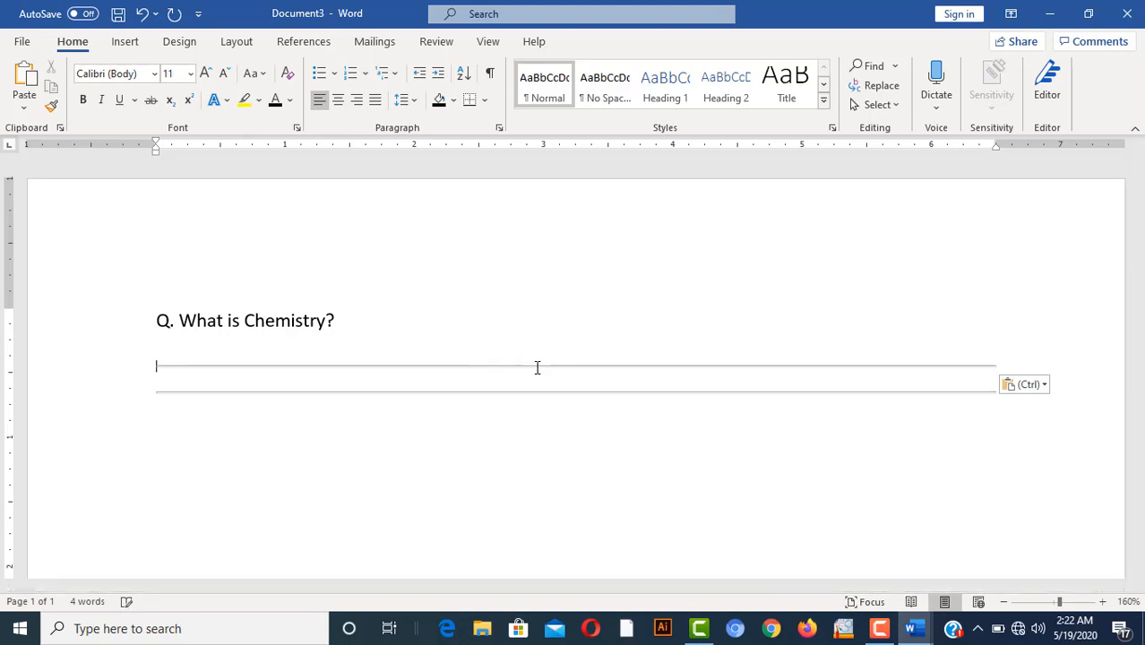
pyautogui.hotkey('ctrl', 'v')
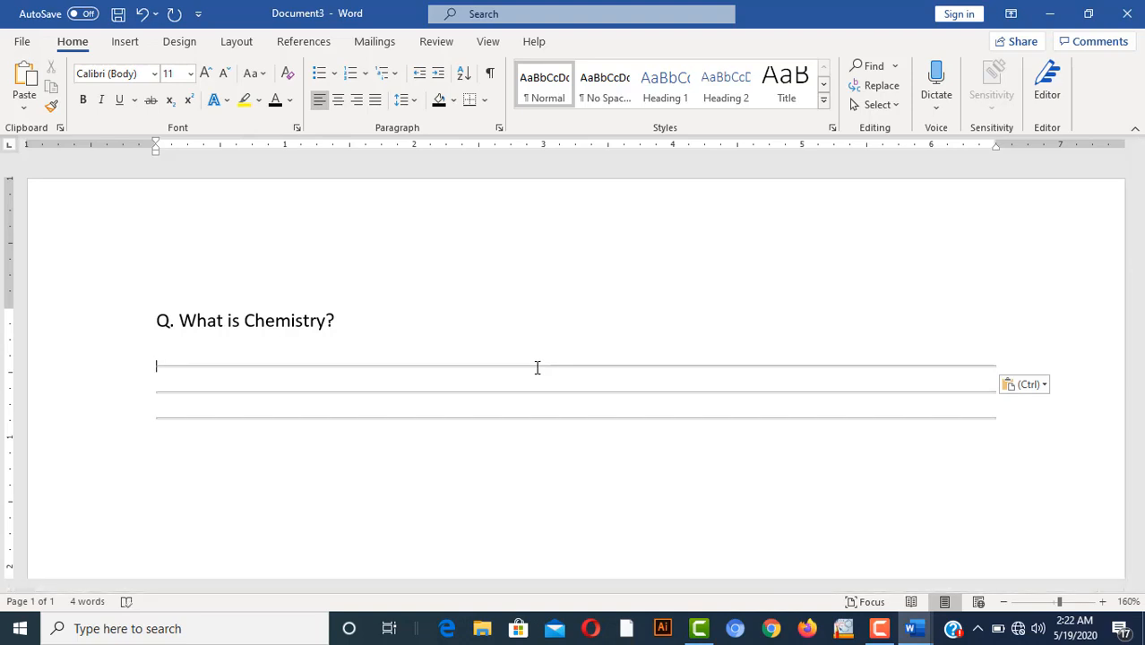
pyautogui.hotkey('ctrl', 'v')
pyautogui.hotkey('ctrl', 'v')
pyautogui.hotkey('ctrl', 'v')
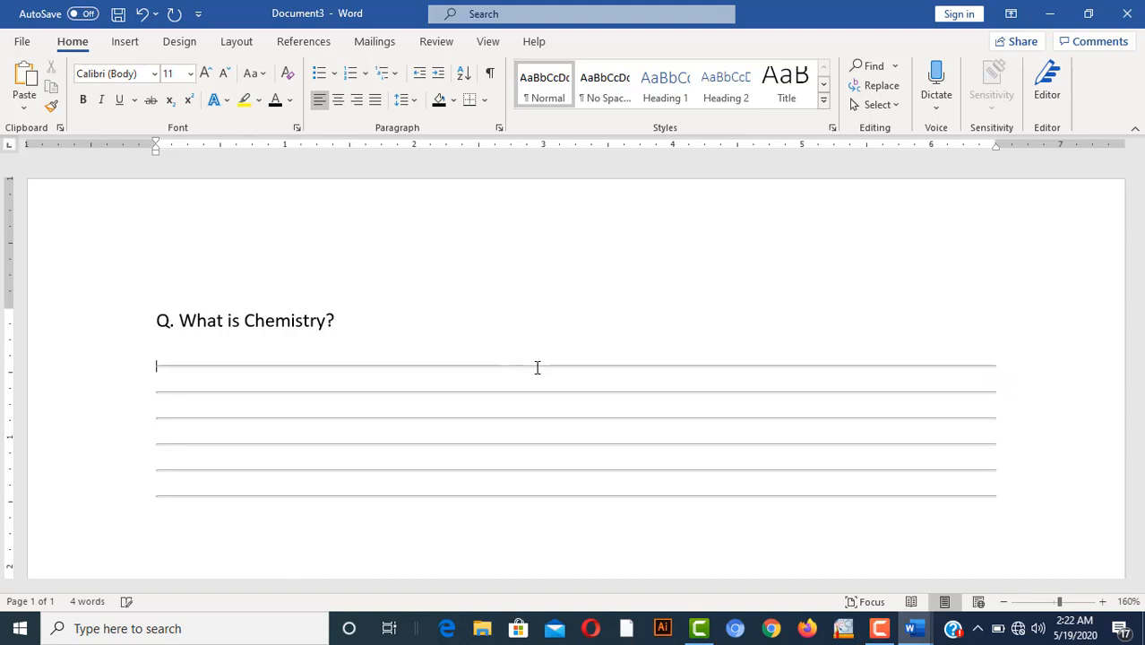
pyautogui.hotkey('ctrl', 'v')
pyautogui.hotkey('ctrl', 'v')
pyautogui.hotkey('ctrl', 'v')
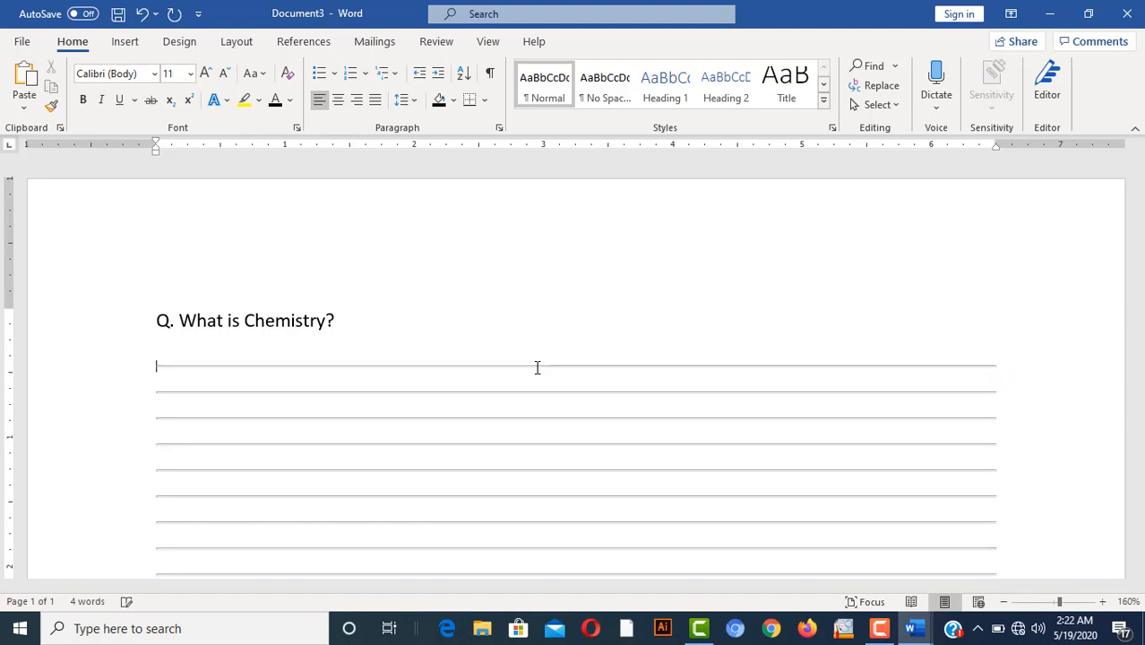
pyautogui.click(576, 366)
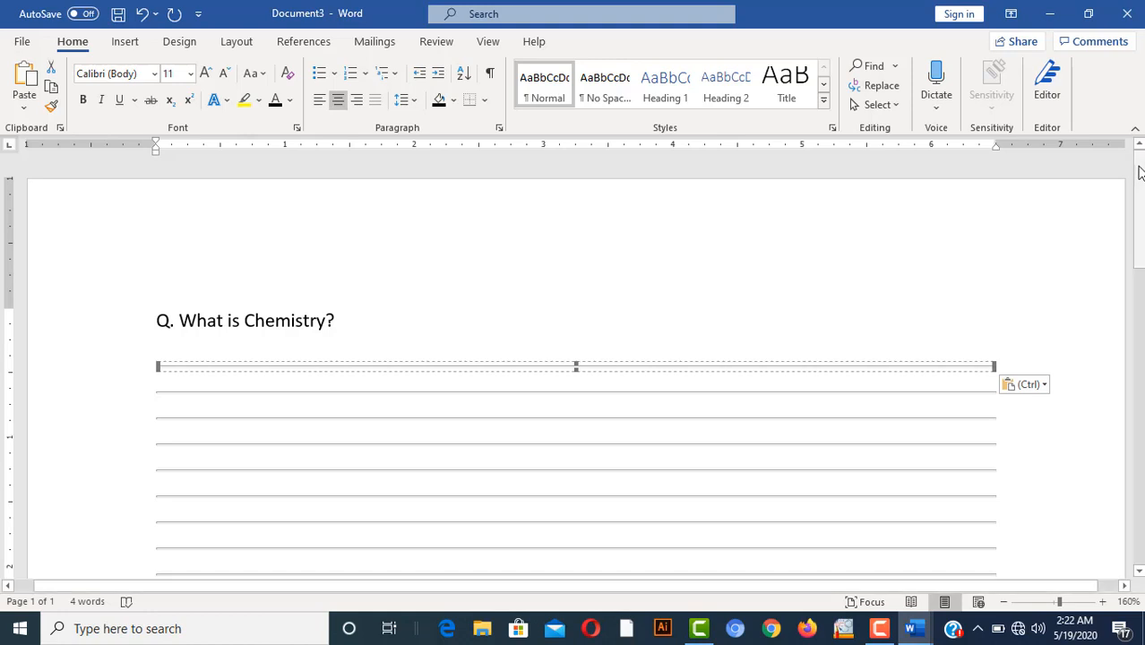
pyautogui.moveTo(1140, 172)
pyautogui.mouseDown()
pyautogui.moveTo(1140, 273)
pyautogui.moveTo(1140, 174)
pyautogui.mouseUp()
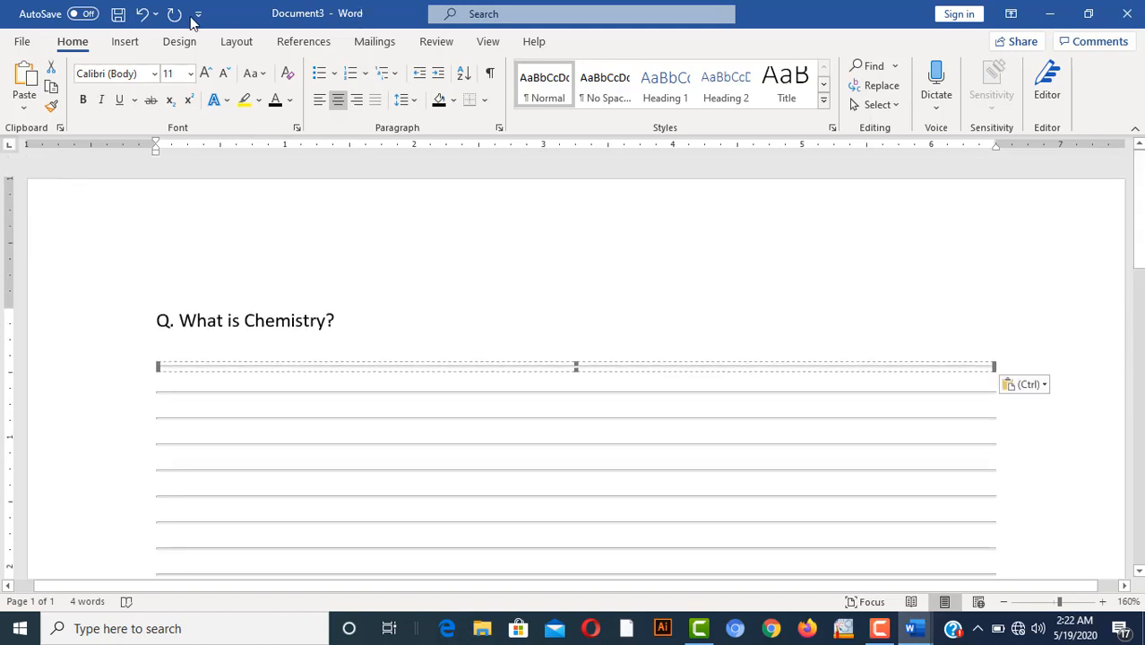
pyautogui.click(240, 43)
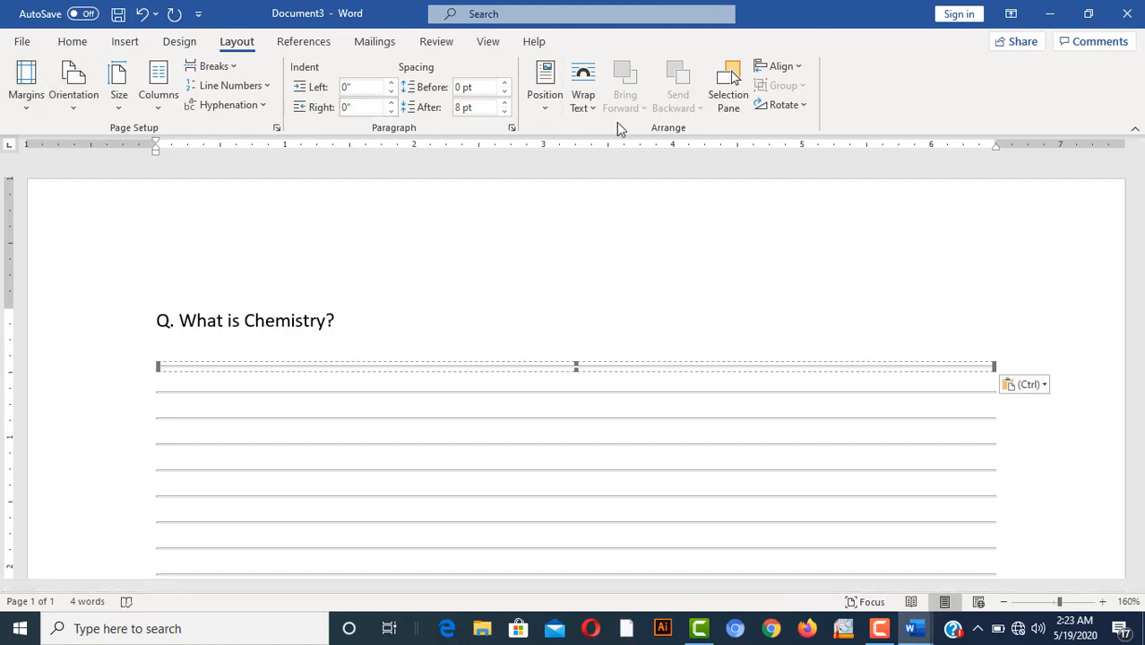
pyautogui.click(296, 44)
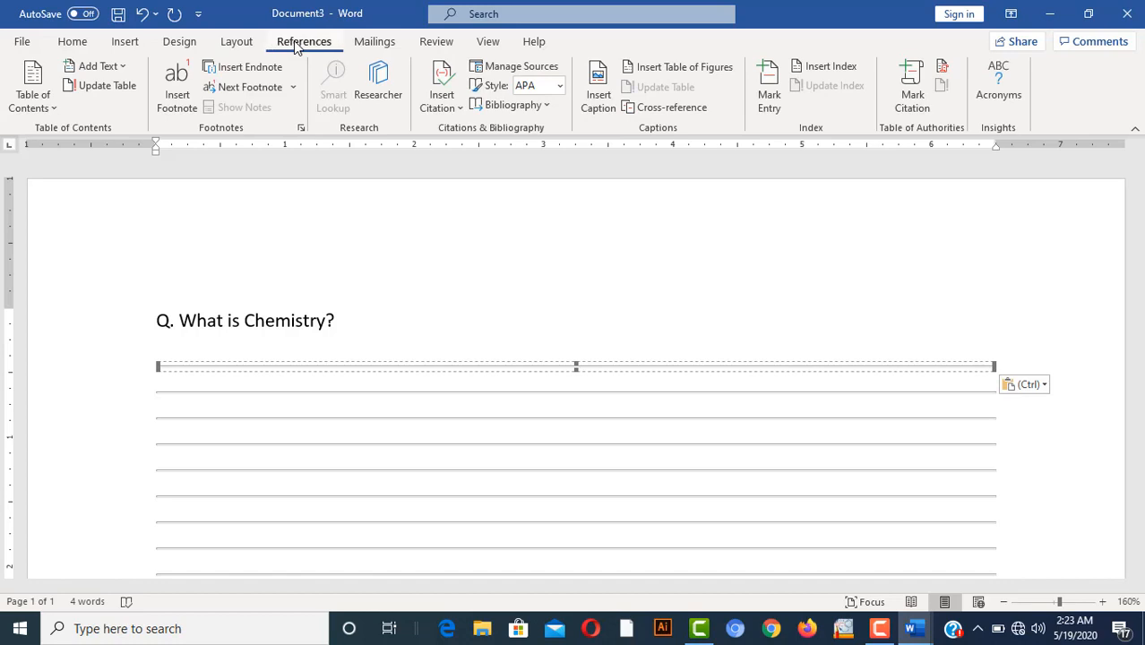